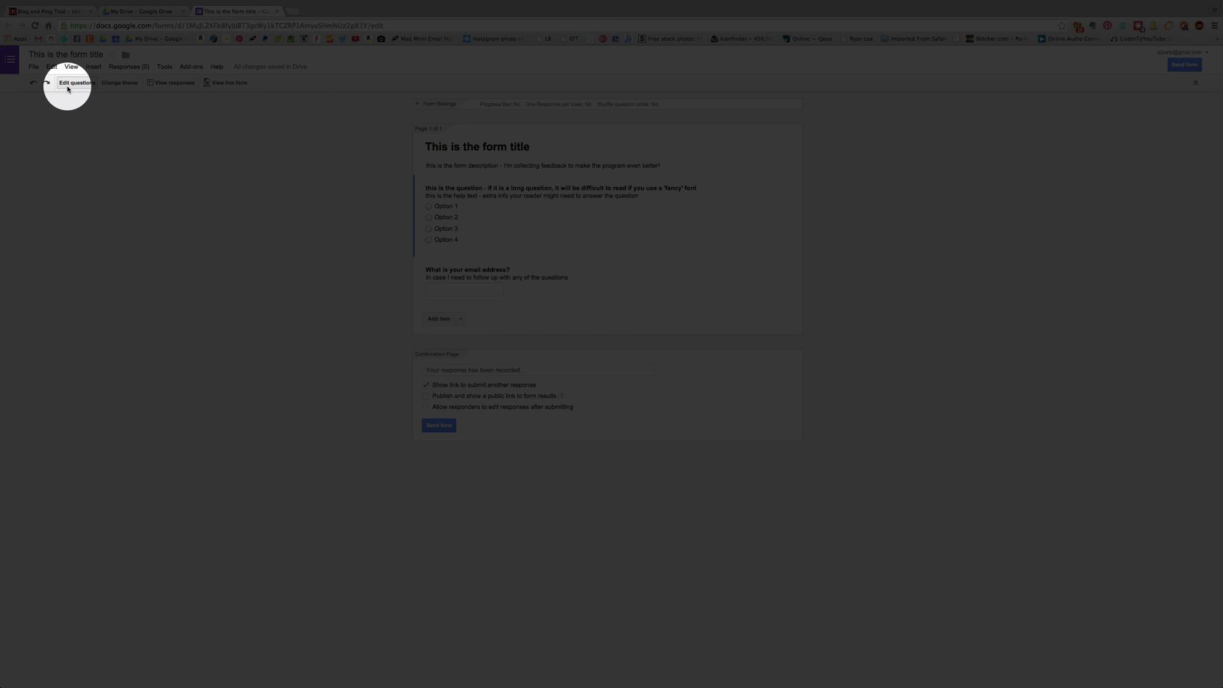
Open the form's theme choices and try the Science Lab and Tour de Friends themes on the form.
left_click(126, 87)
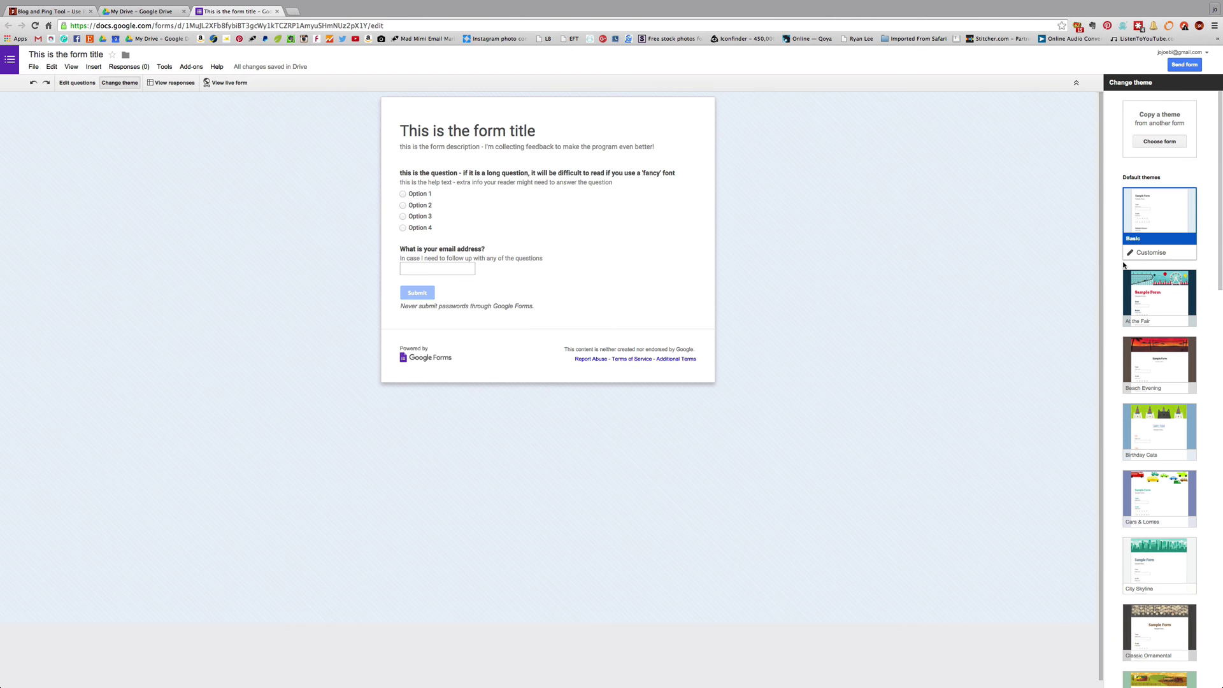
scroll(1125, 266, "down", 5)
scroll(1125, 266, "down", 10)
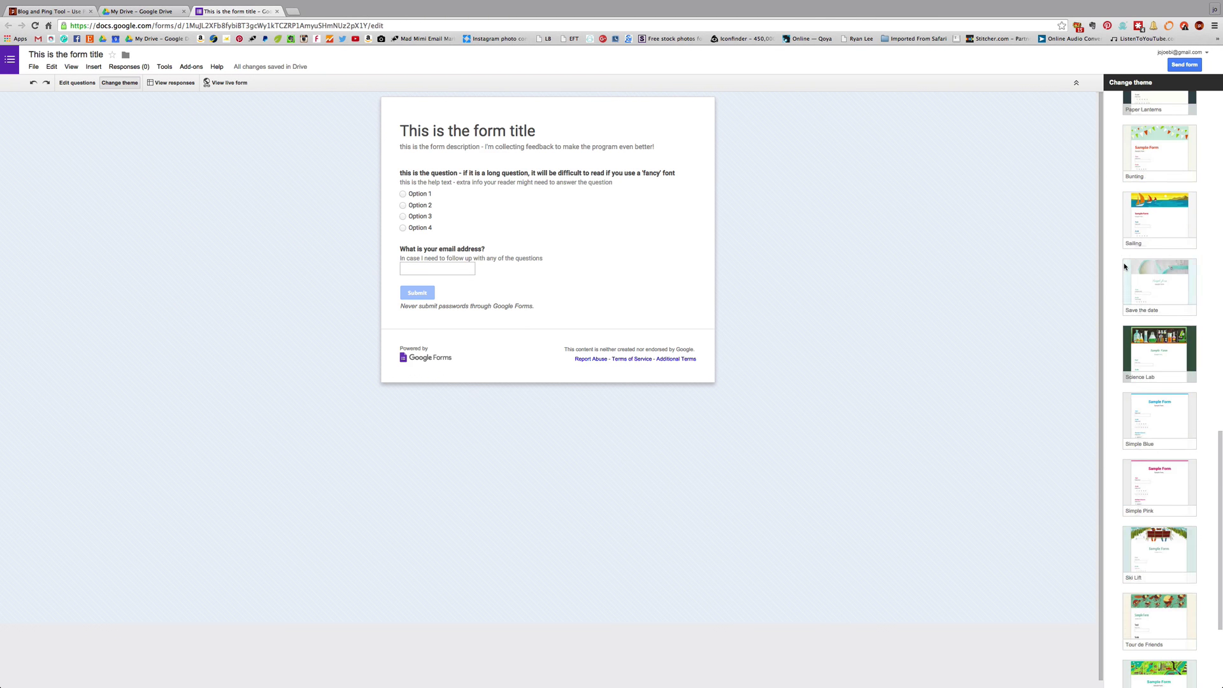
left_click(1150, 344)
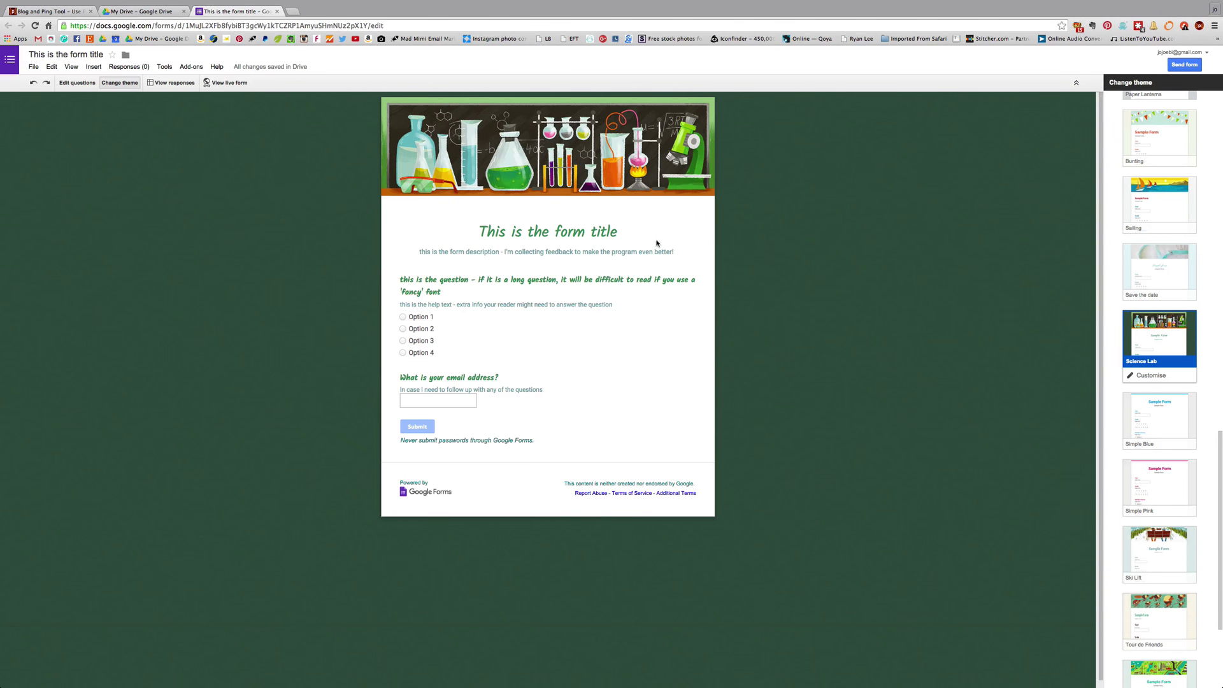
left_click(1158, 614)
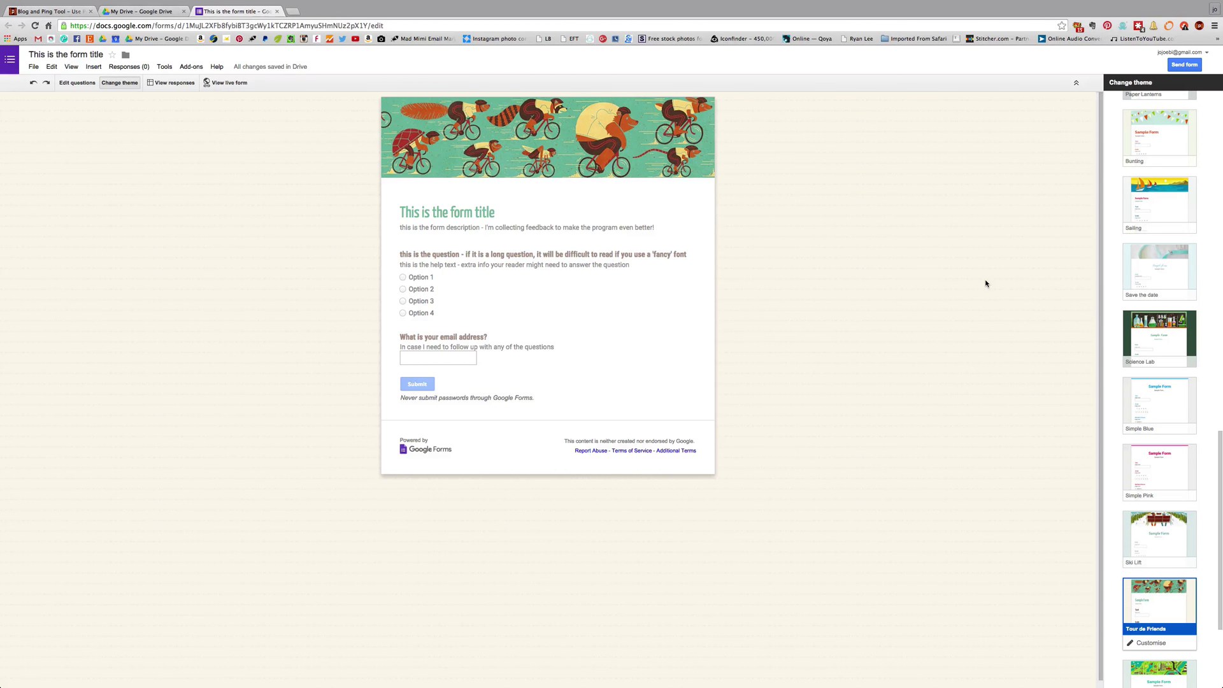
scroll(1139, 258, "down", 5)
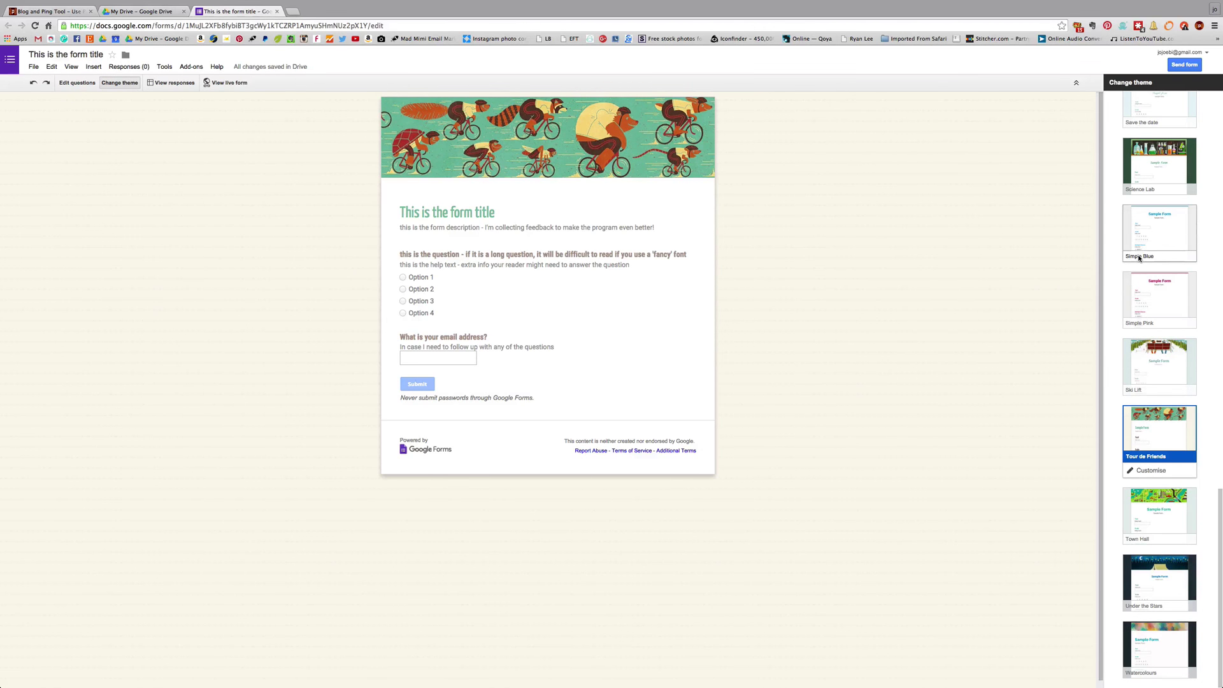
Apply the Basic theme to the form and open it for customisation.
scroll(1139, 257, "up", 20)
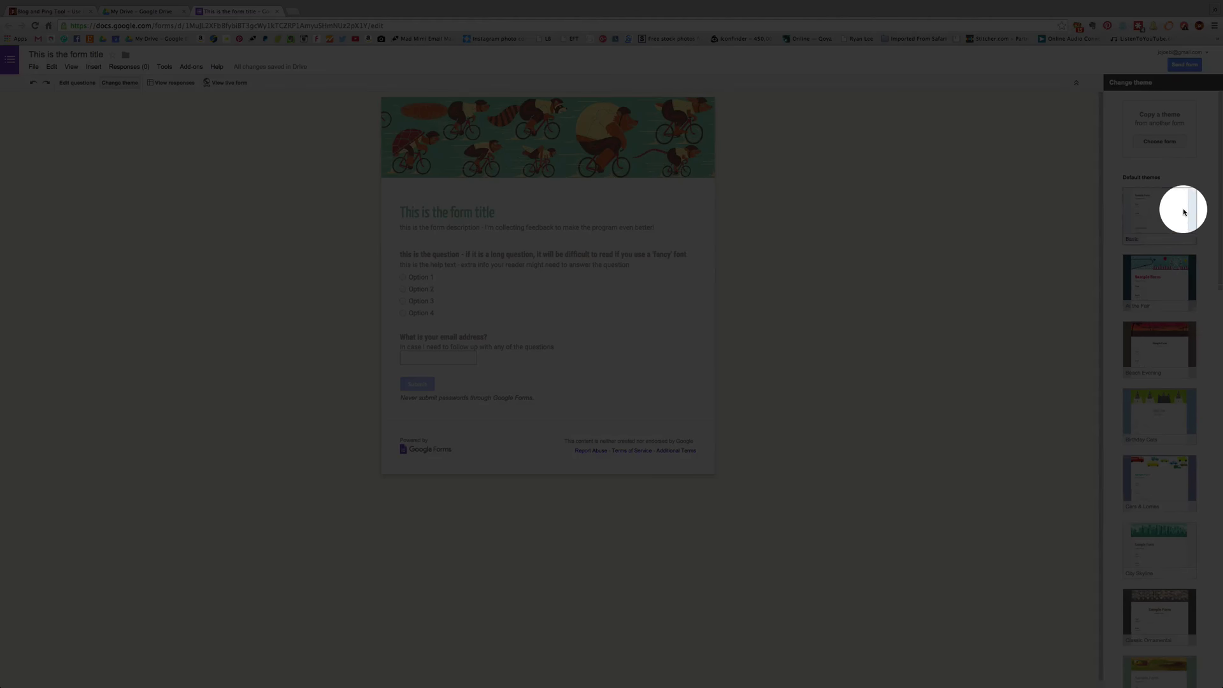
left_click(1184, 212)
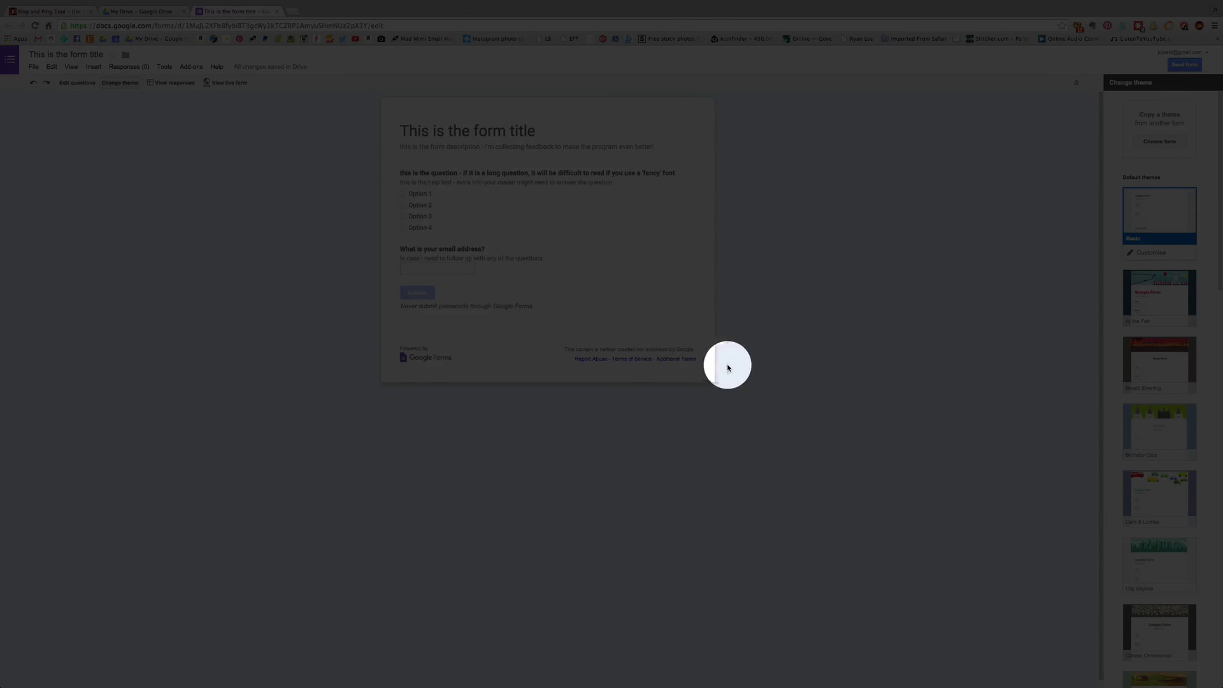
left_click(1145, 254)
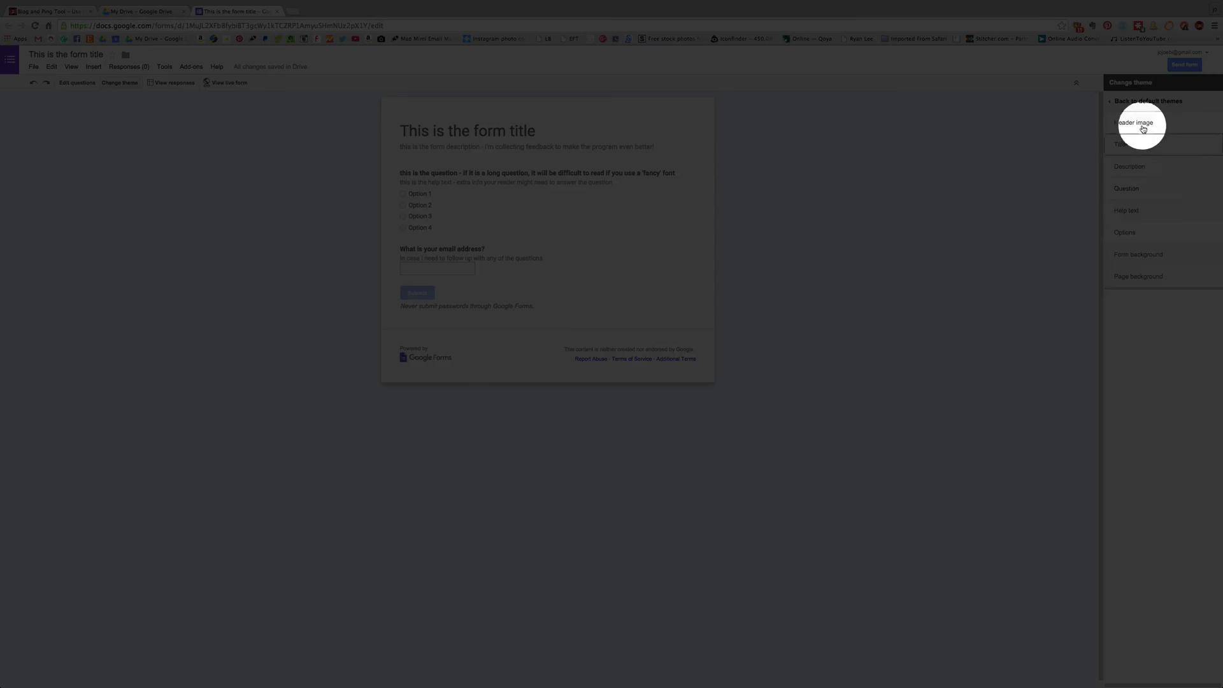
Upload header_blog.png from the Desktop as the form's header image and fit it to the width.
left_click(1141, 126)
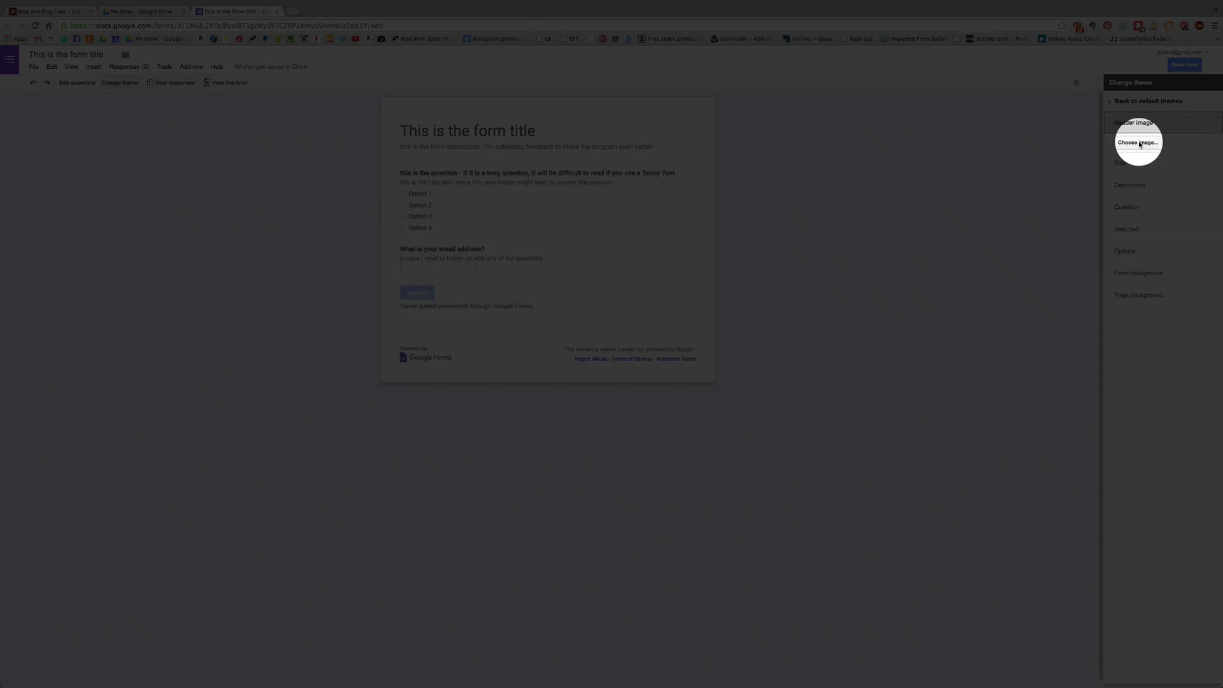
left_click(1140, 144)
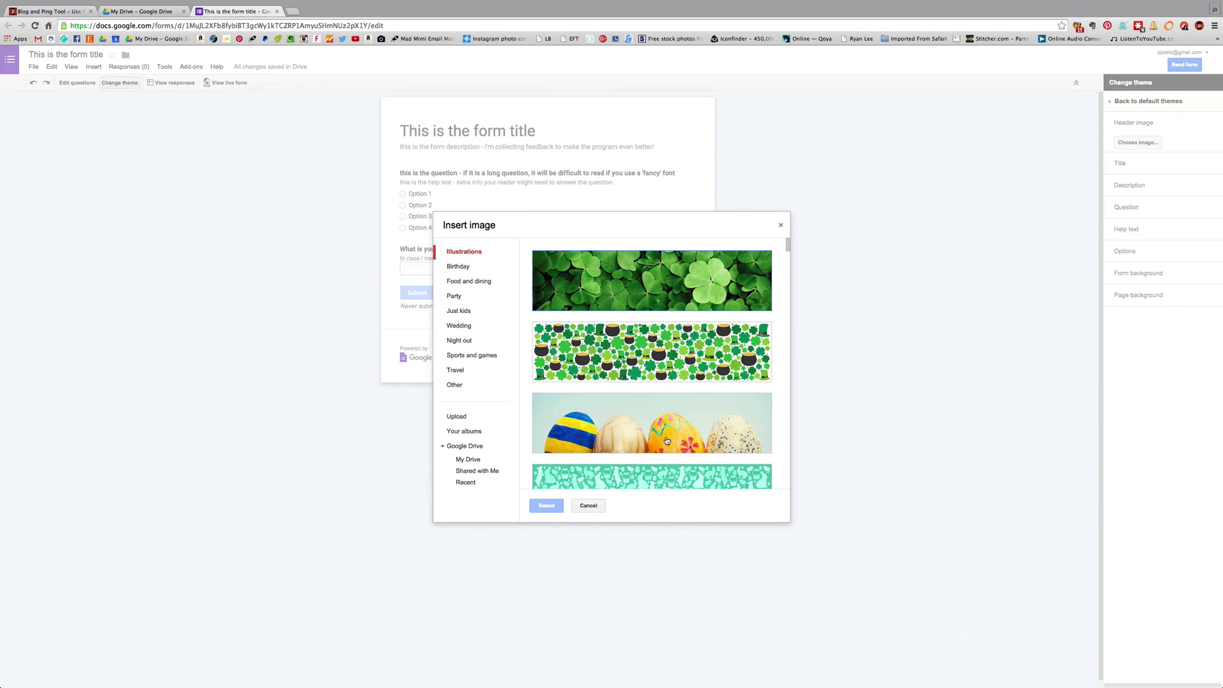
scroll(667, 441, "down", 20)
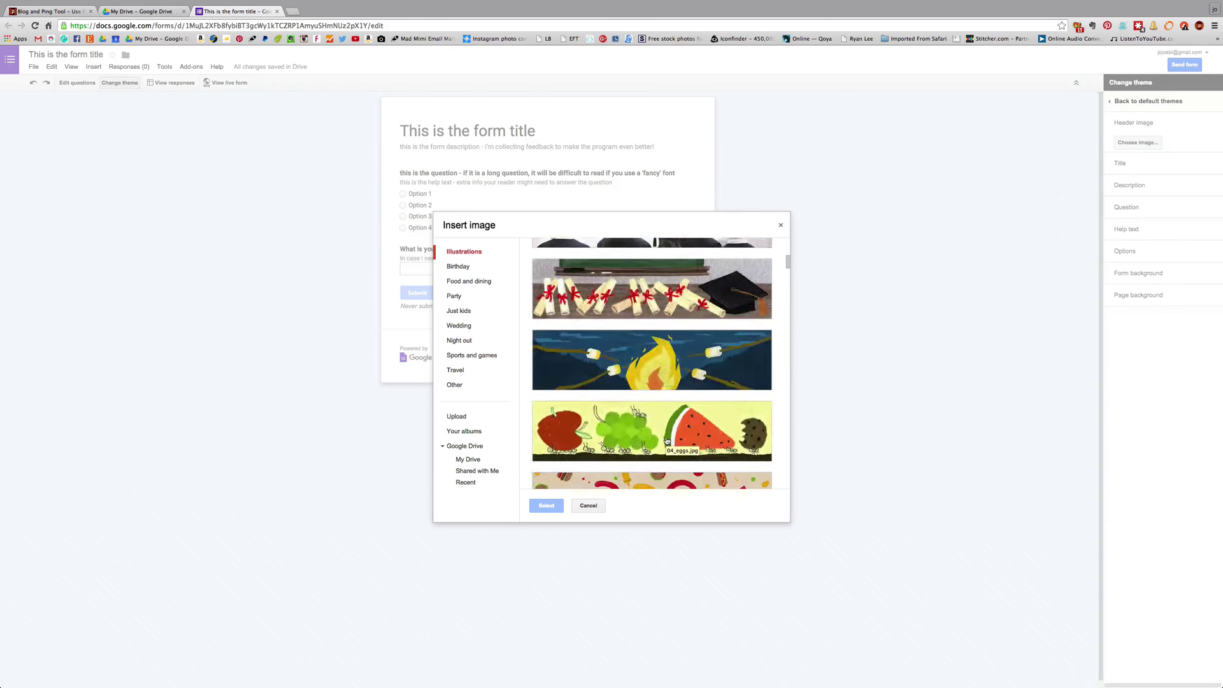
scroll(667, 441, "down", 20)
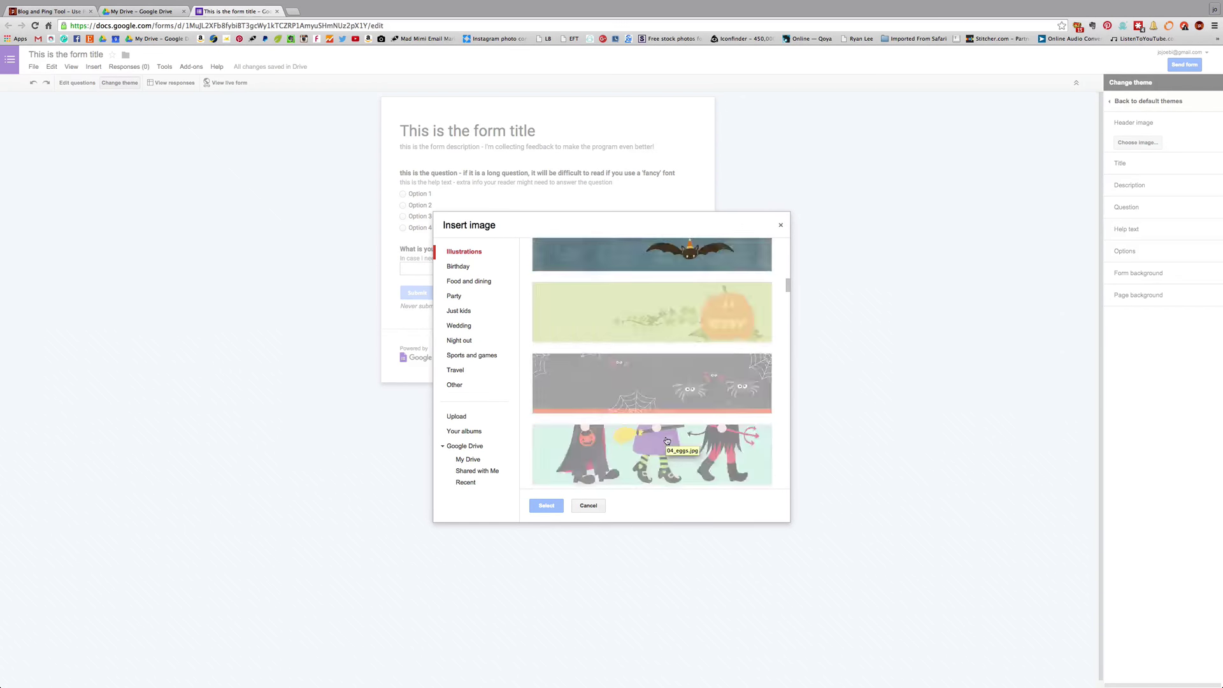
scroll(668, 441, "down", 20)
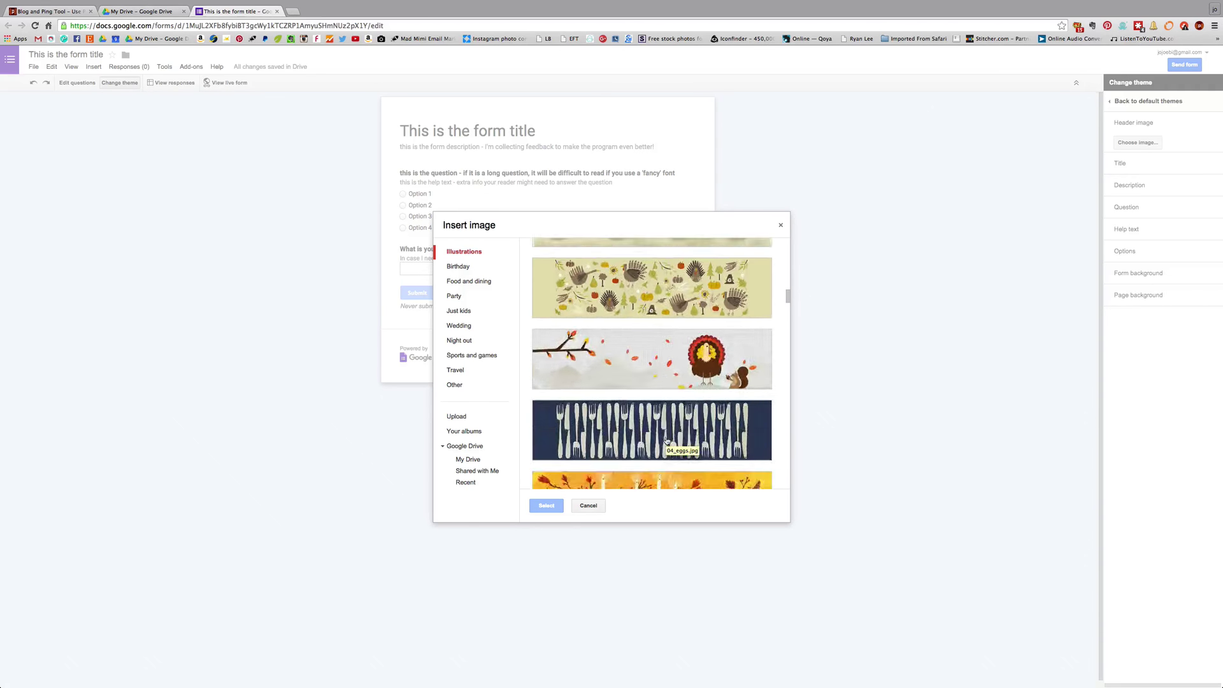
scroll(667, 441, "down", 20)
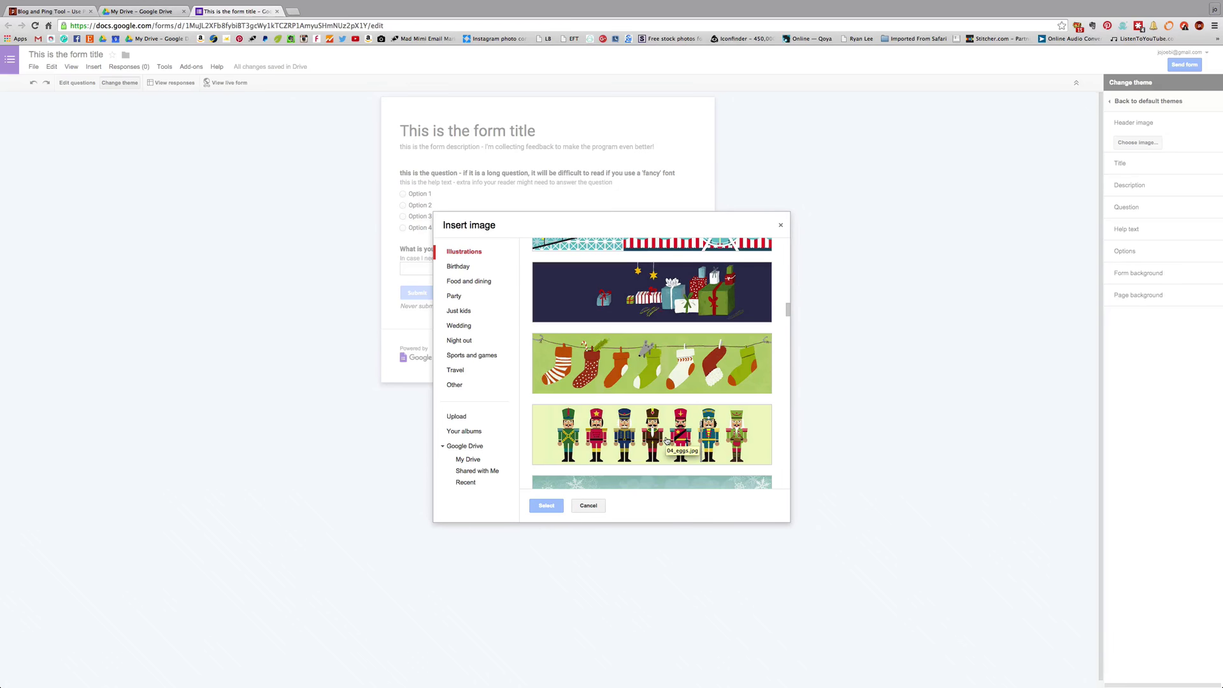
left_click(456, 418)
left_click(643, 380)
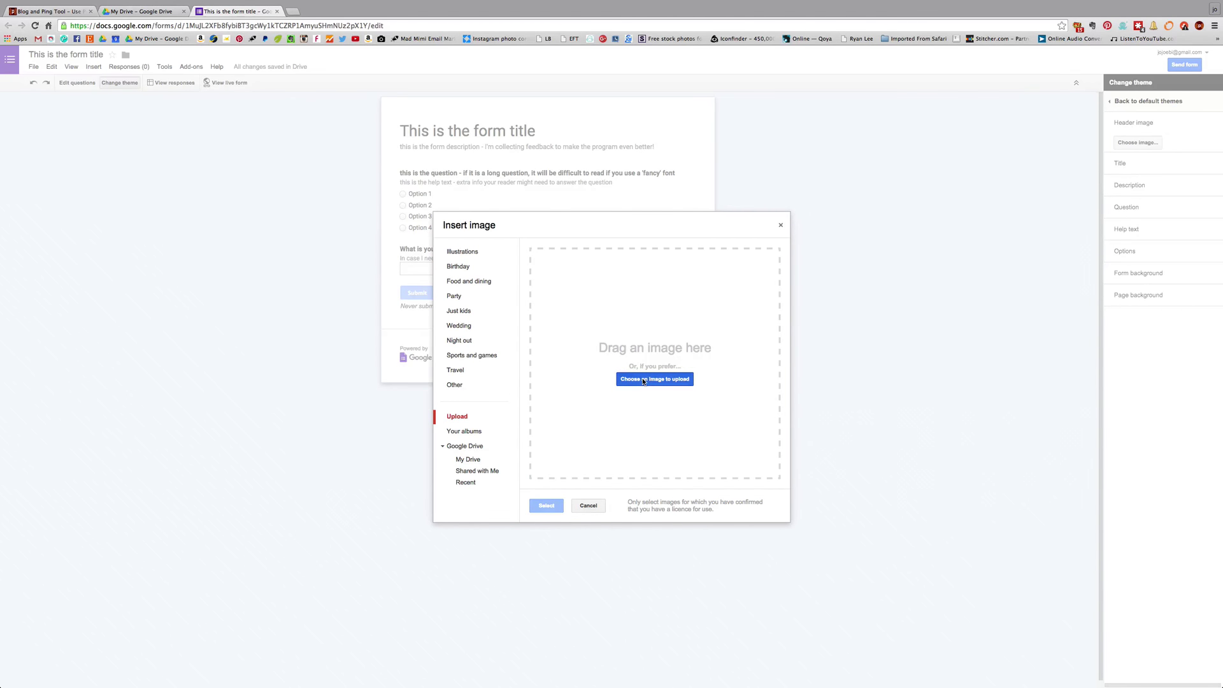
left_click(362, 81)
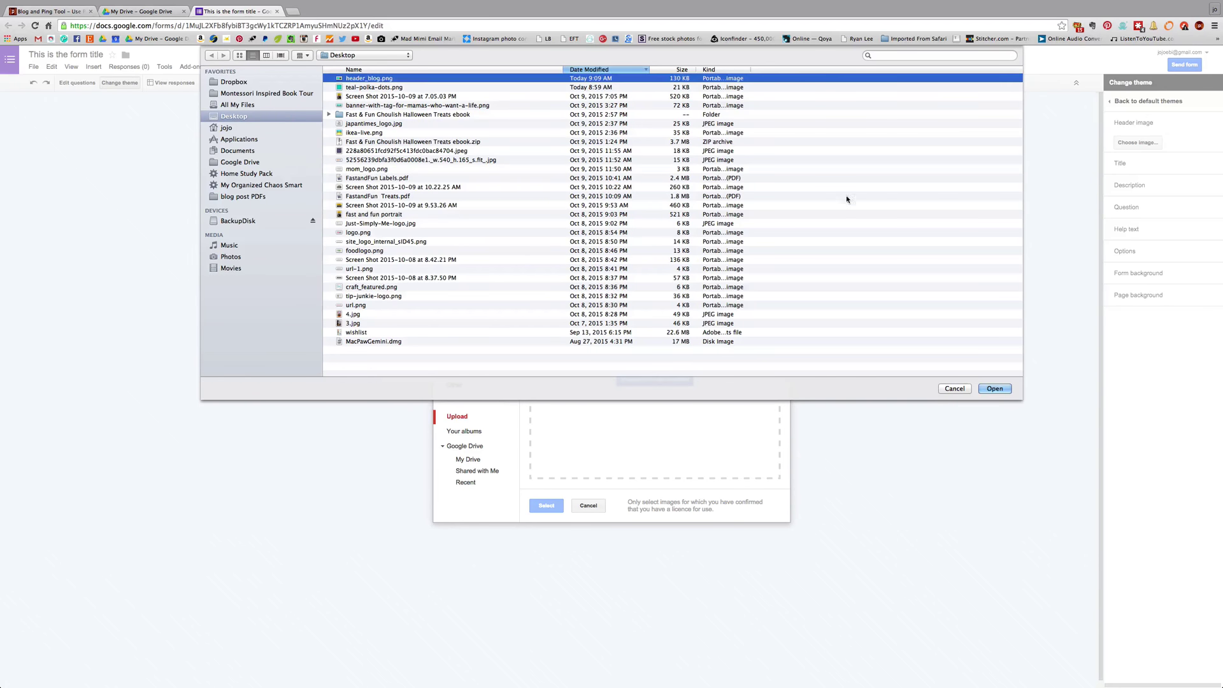
left_click(994, 388)
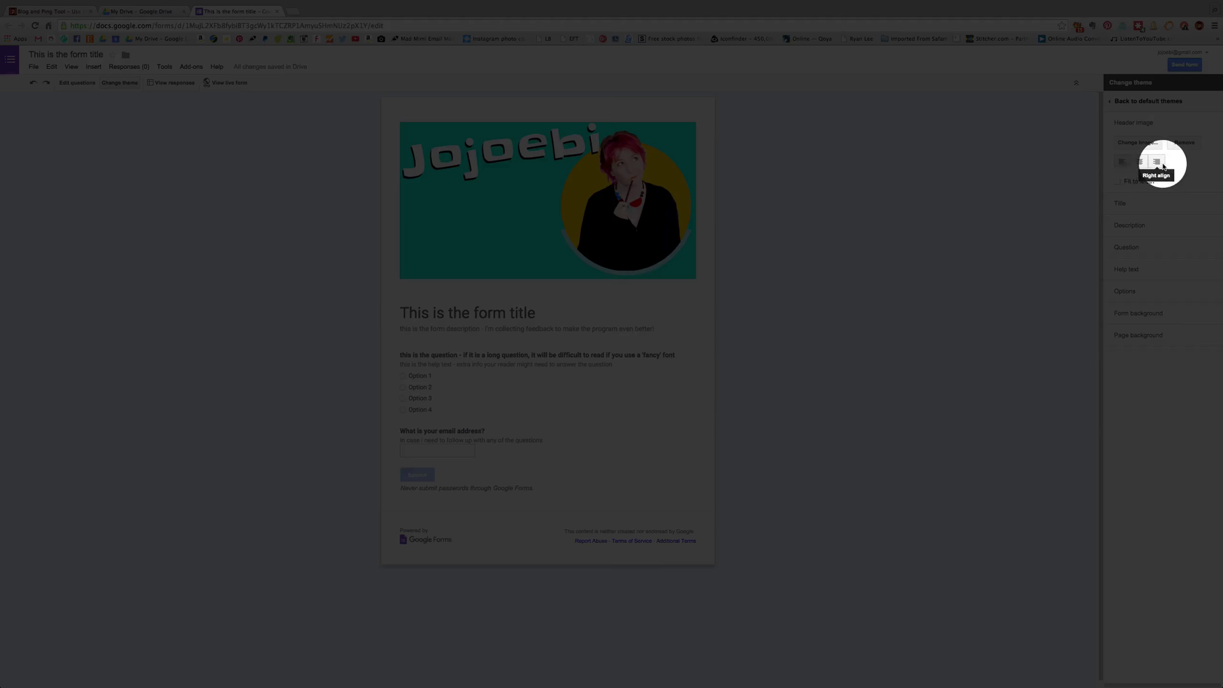
left_click(1118, 182)
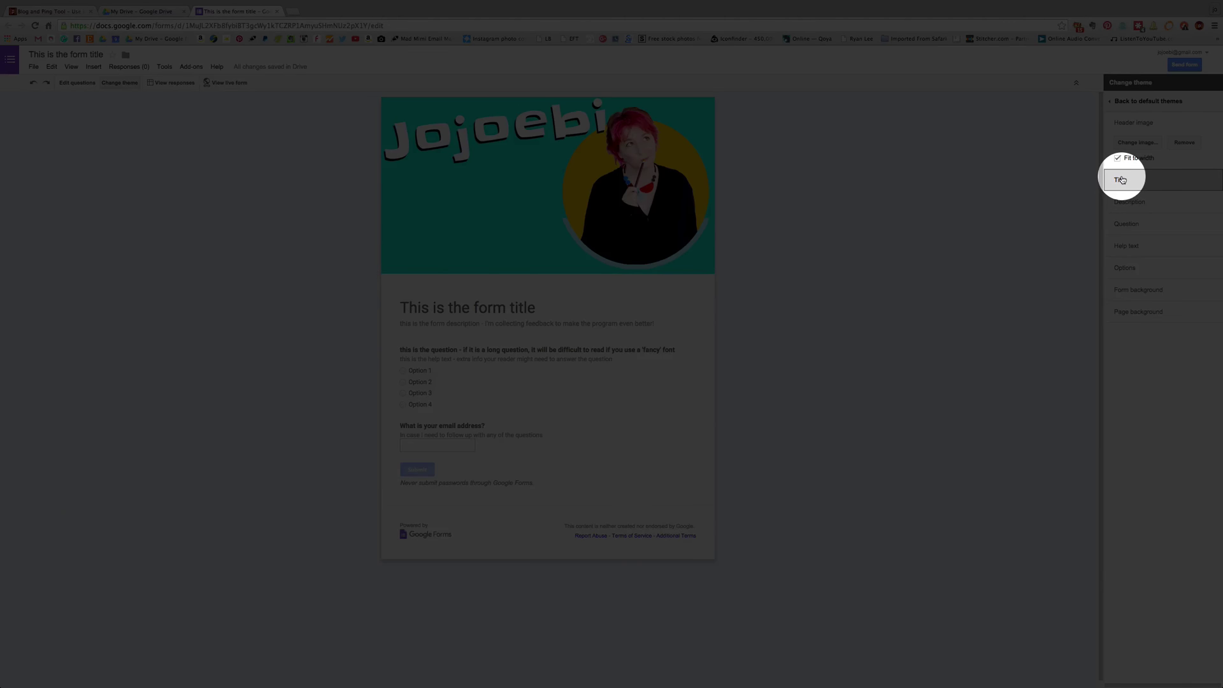
Set the font of the form title to Slackey.
left_click(1123, 180)
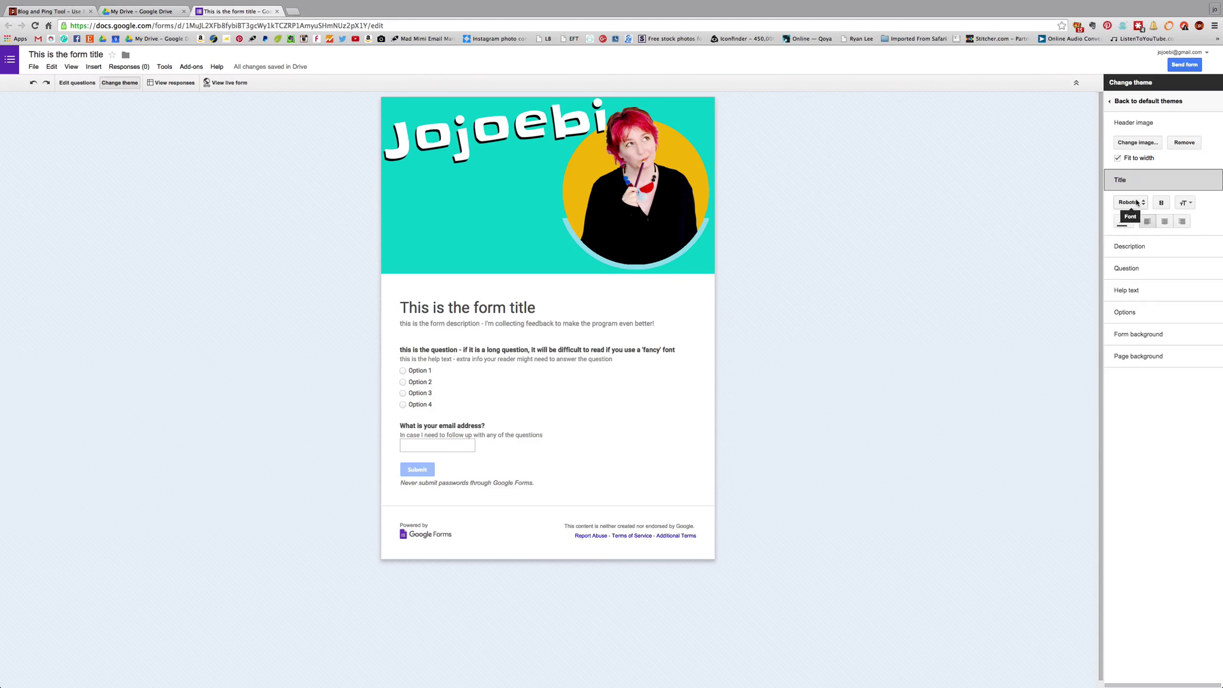
left_click(1131, 202)
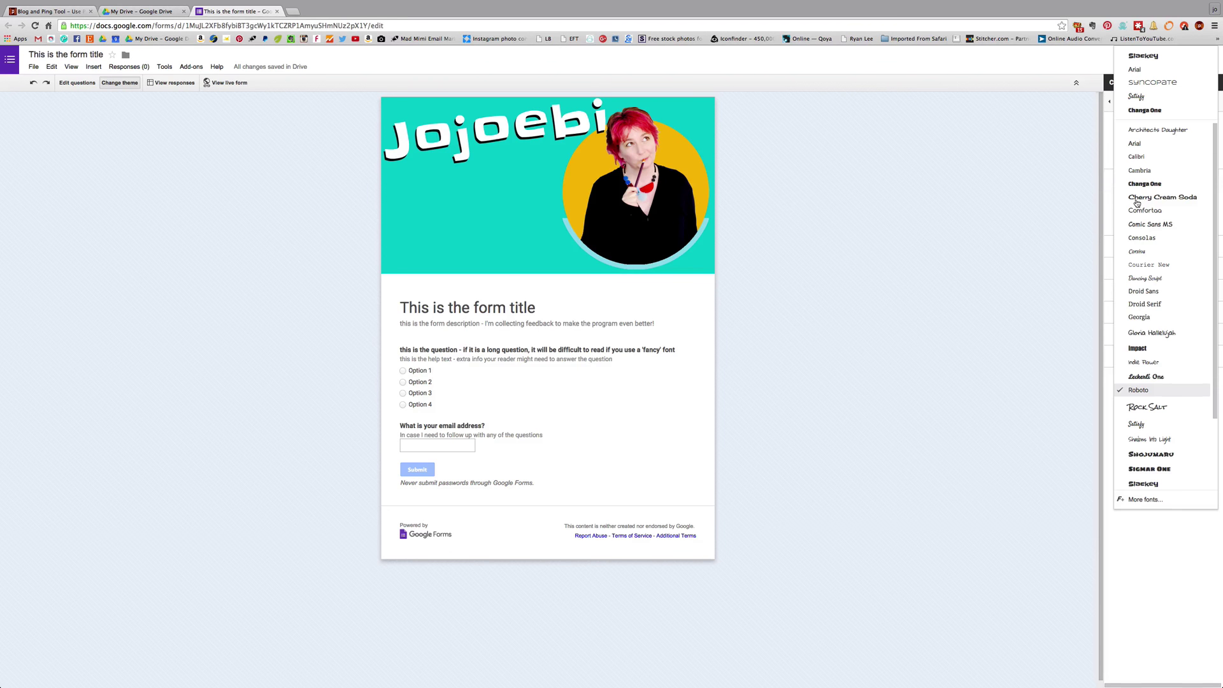
left_click(1144, 56)
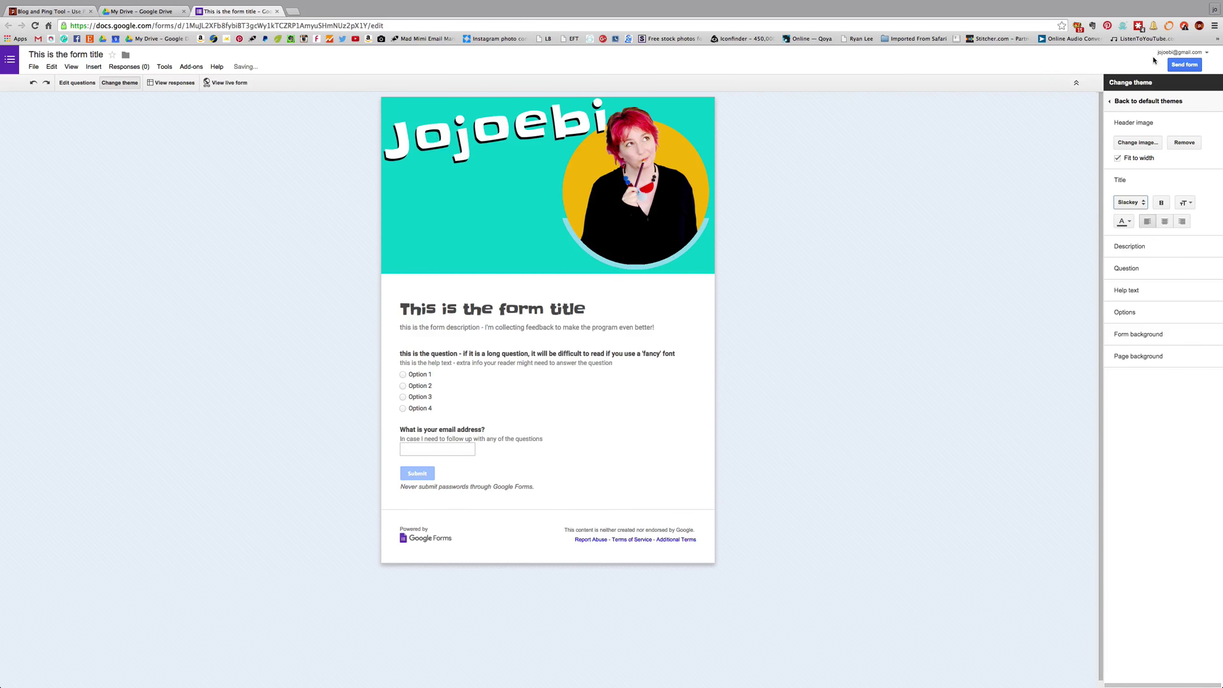
Give the form title a custom crimson pink text colour using a hex colour code.
left_click(1124, 221)
left_click(1151, 308)
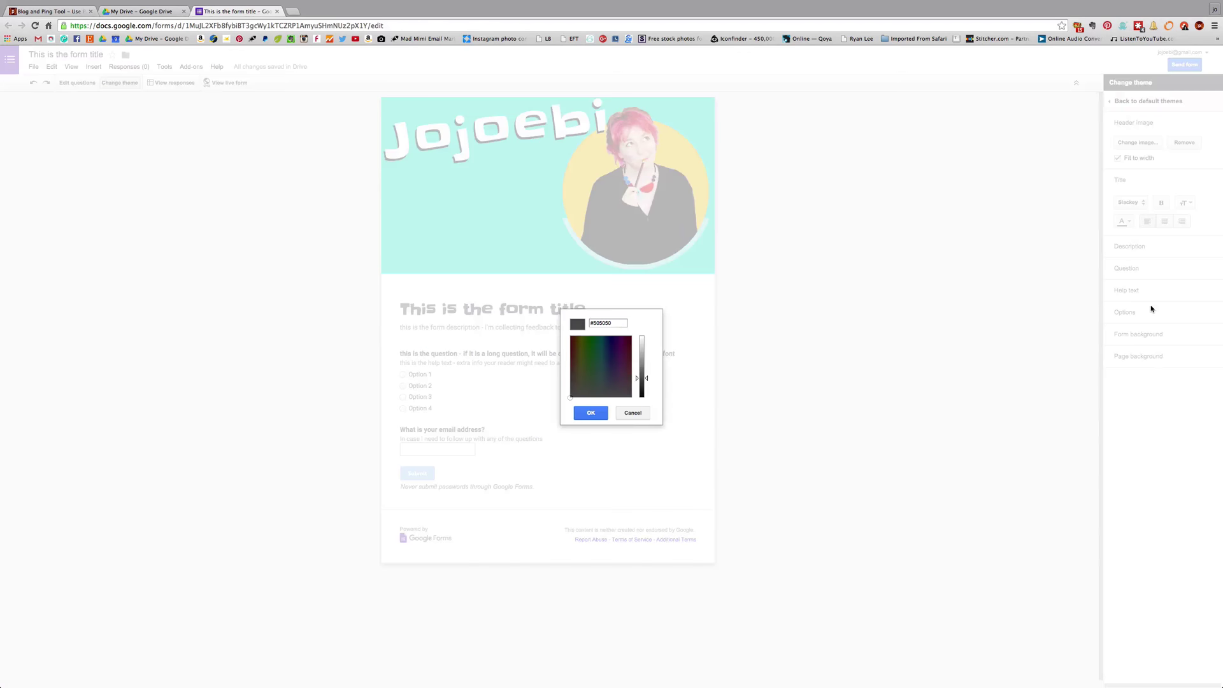
left_click_drag(612, 324, 590, 325)
type("#0c")
type("095b")
key("Return")
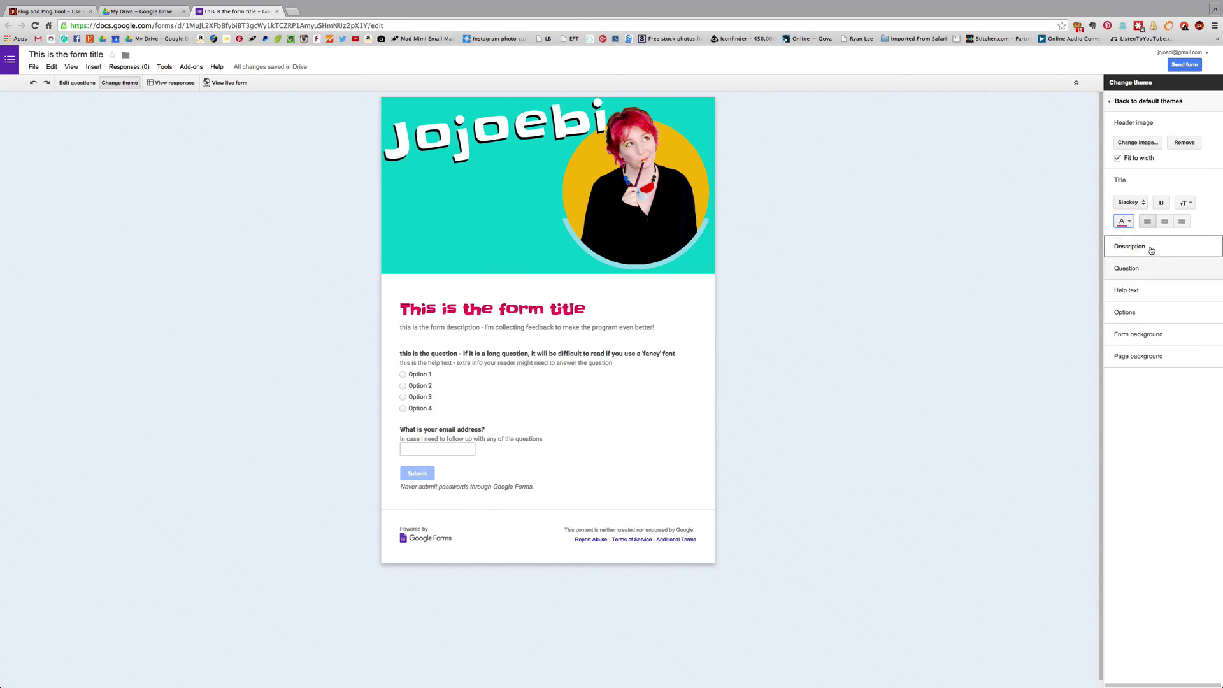
Centre the form title and choose Extra-Large as its text size.
left_click(1164, 223)
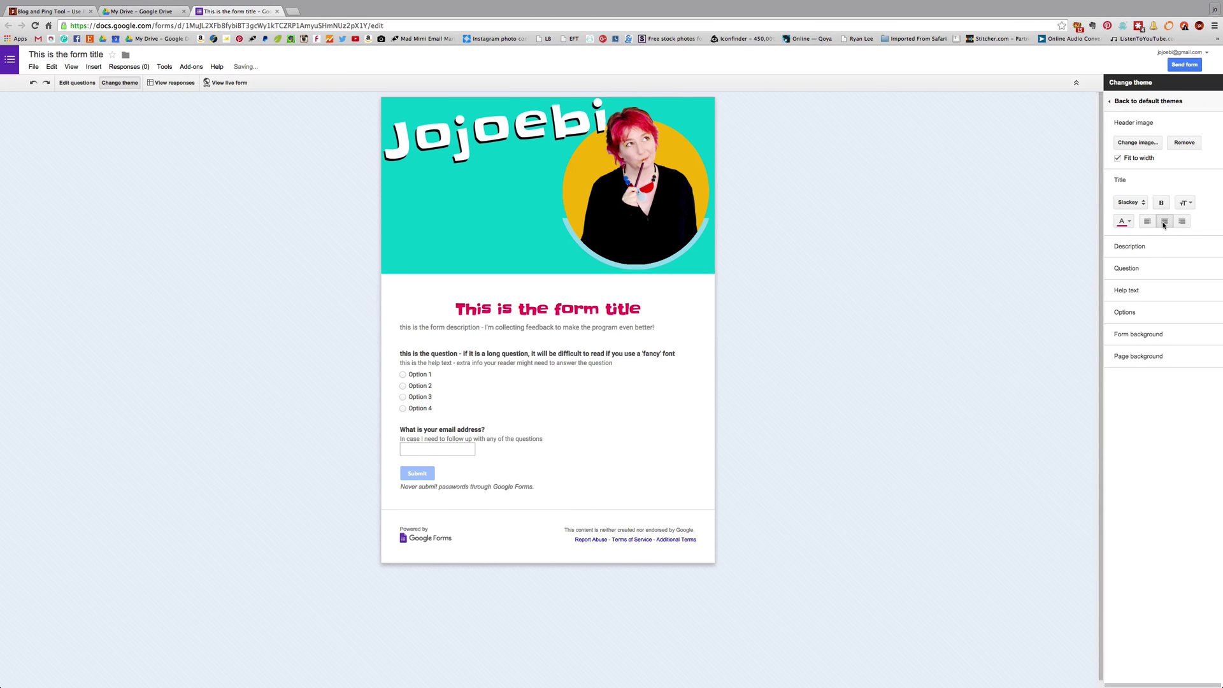
left_click(1190, 203)
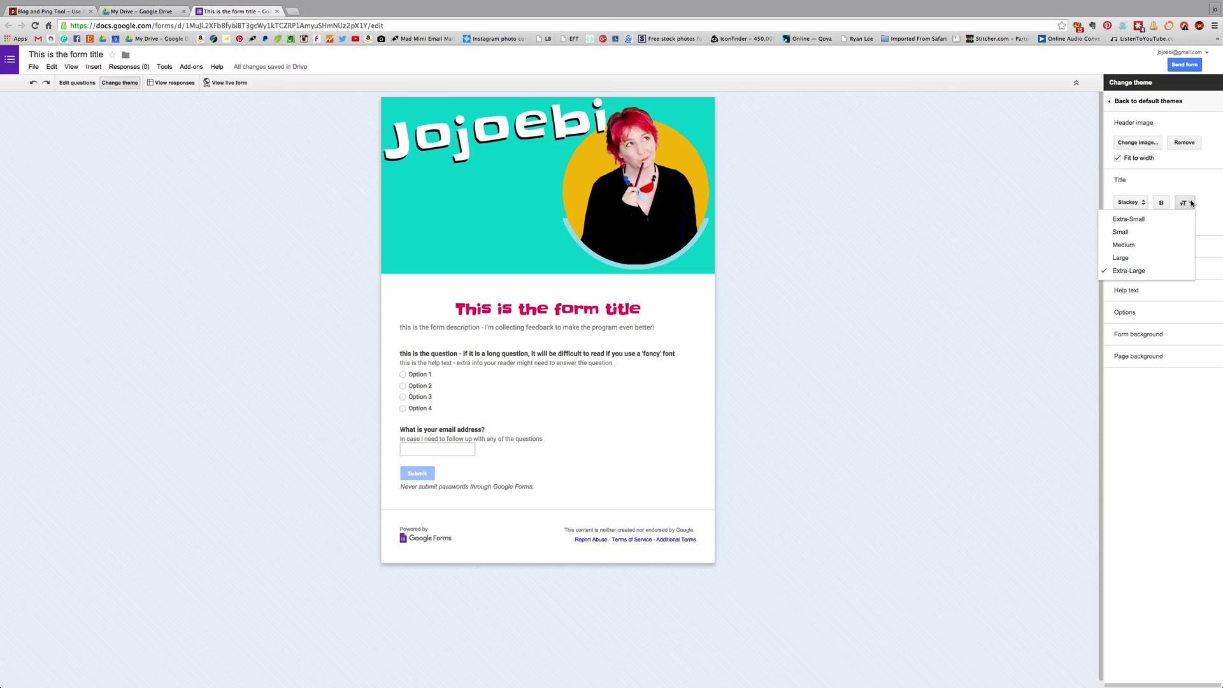
left_click(1145, 271)
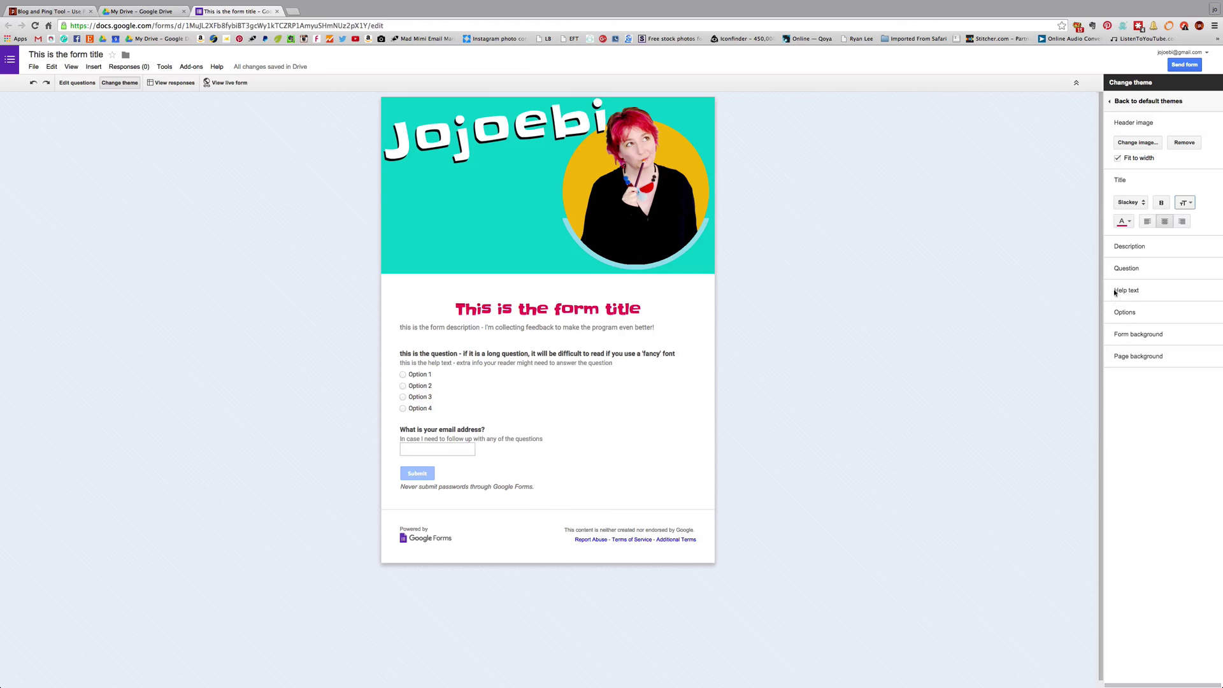
Look through the available fonts and try Dancing Script on the form title.
left_click(1146, 202)
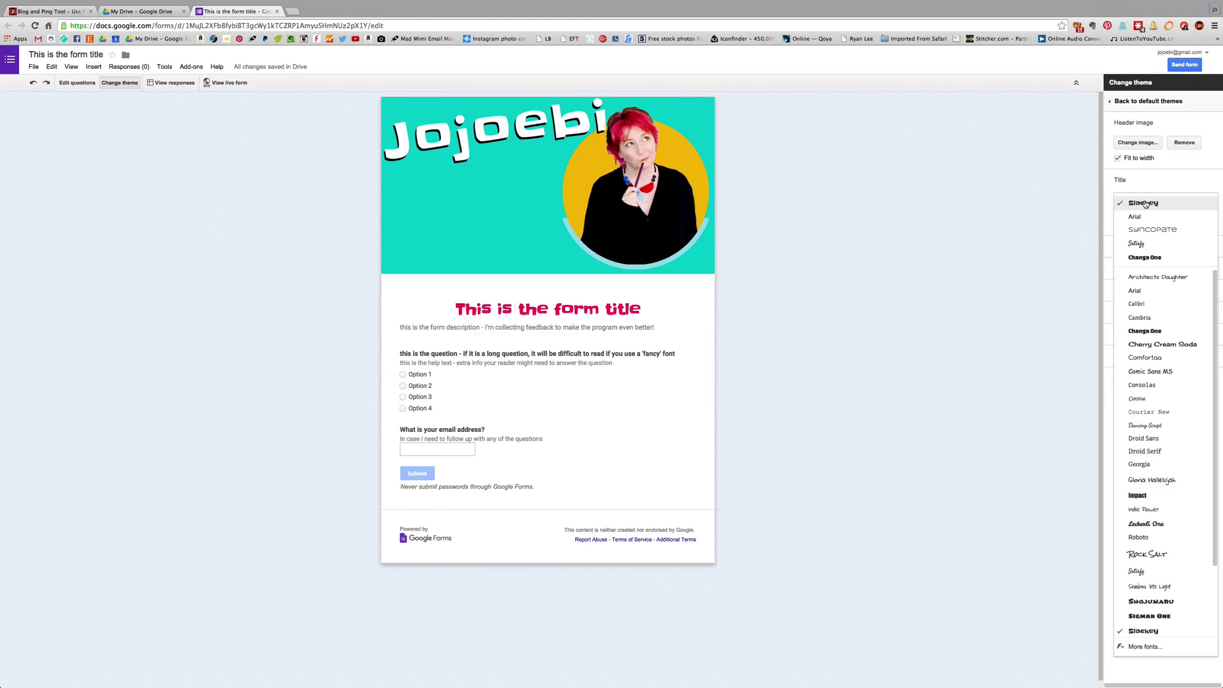
scroll(1155, 368, "down", 3)
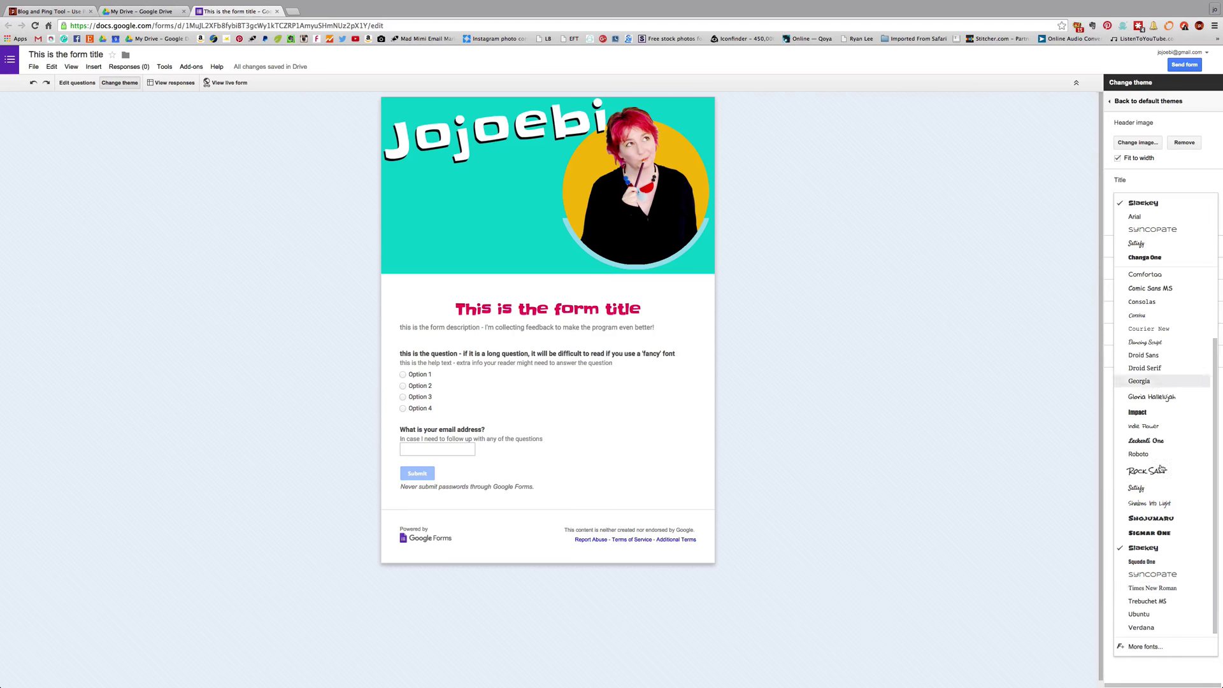
scroll(1167, 538, "up", 2)
scroll(1167, 538, "up", 1)
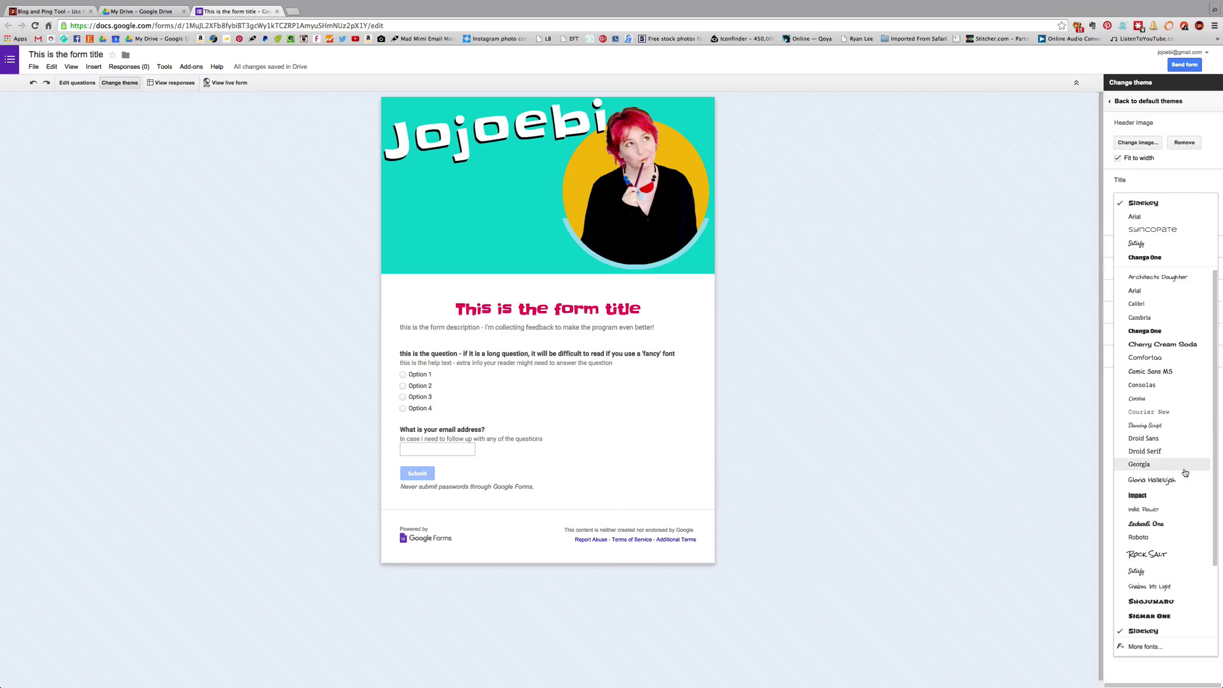
scroll(1185, 472, "down", 3)
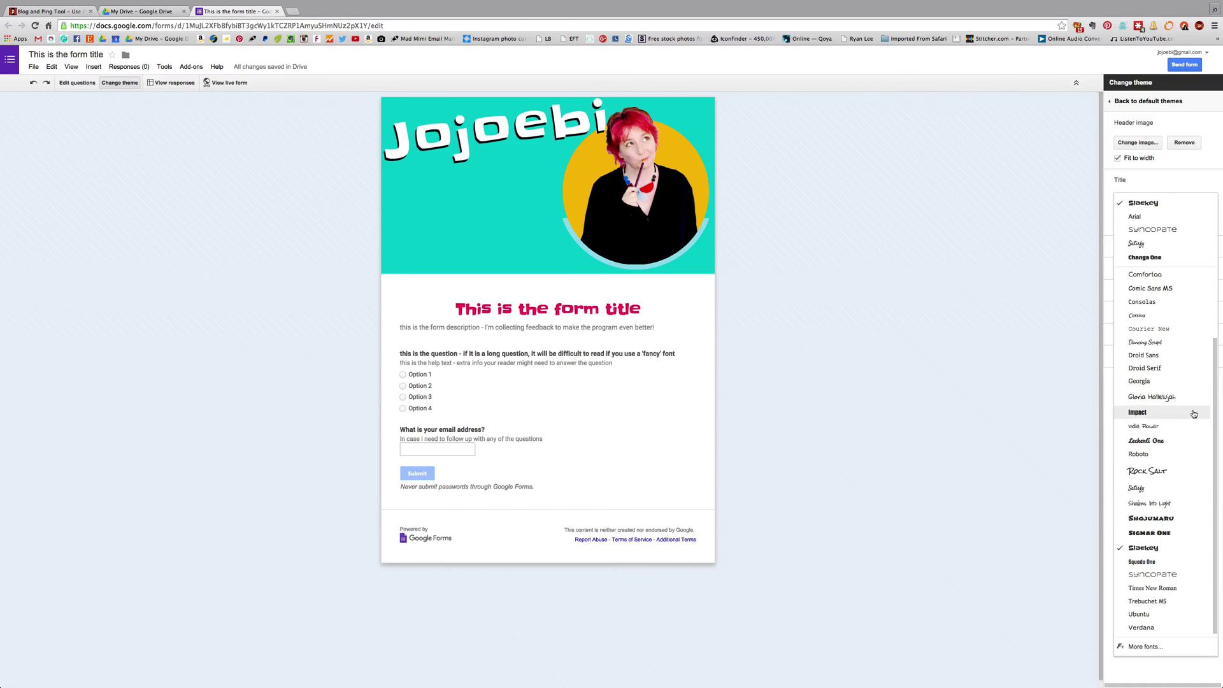
left_click(1159, 342)
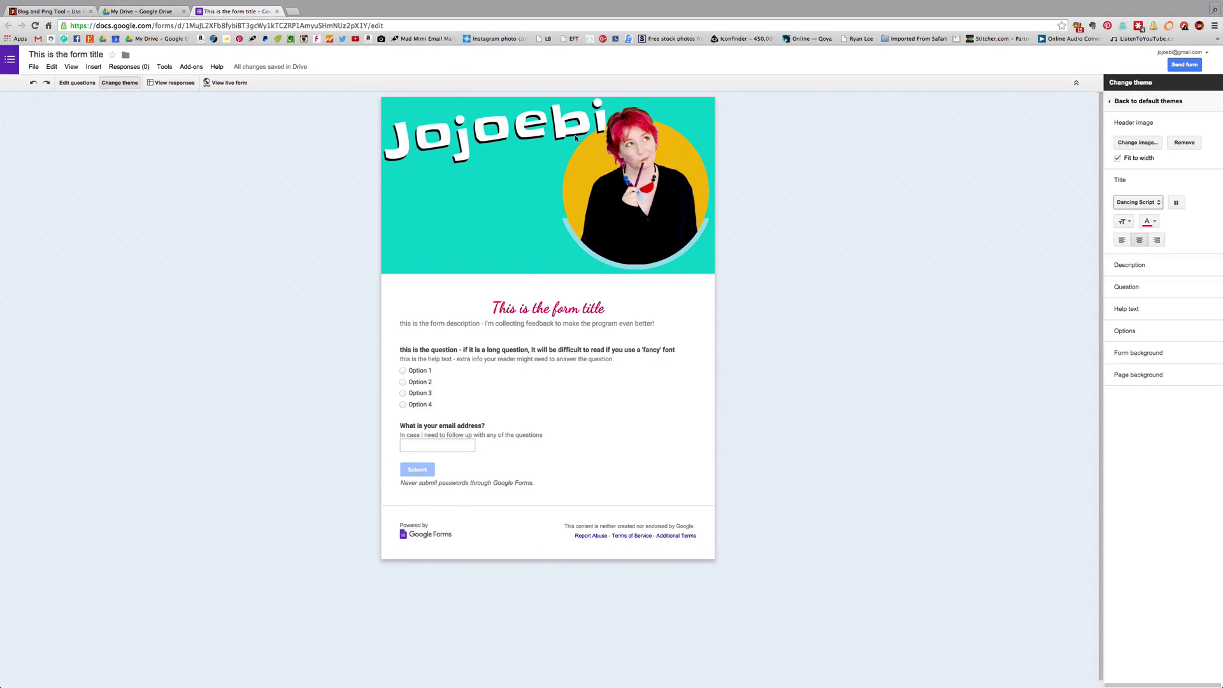
Try the Cherry Cream Soda font on the form title and set it back to Slackey.
left_click(1158, 204)
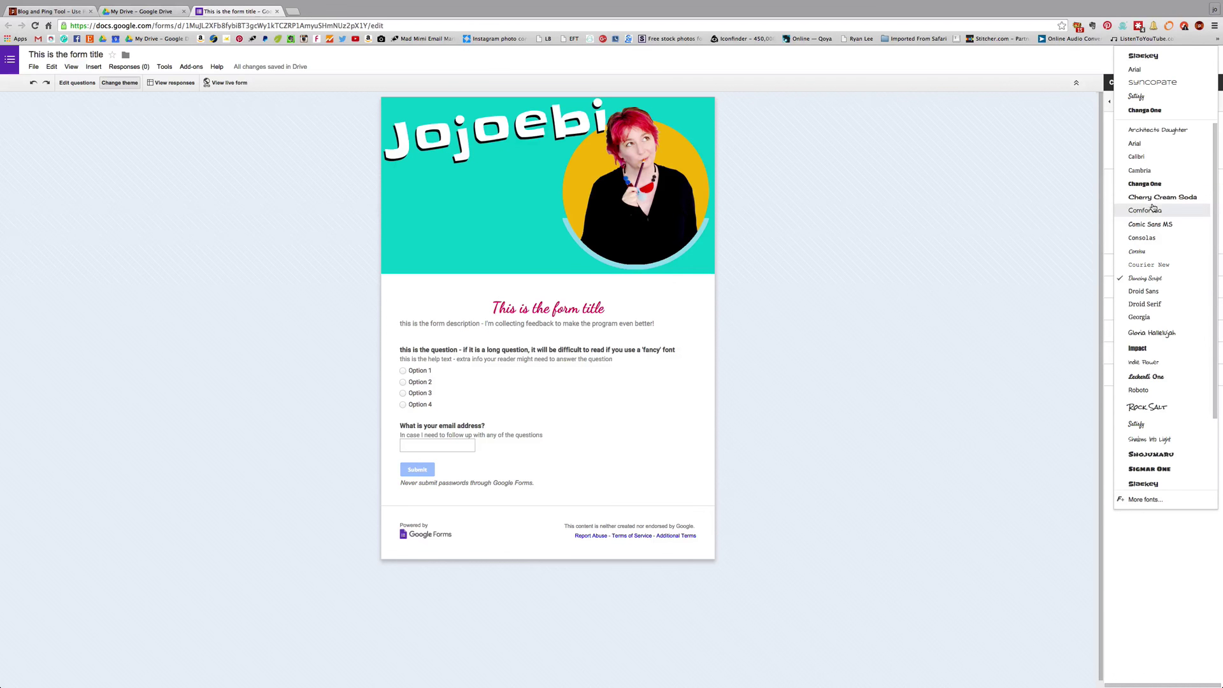
left_click(1152, 198)
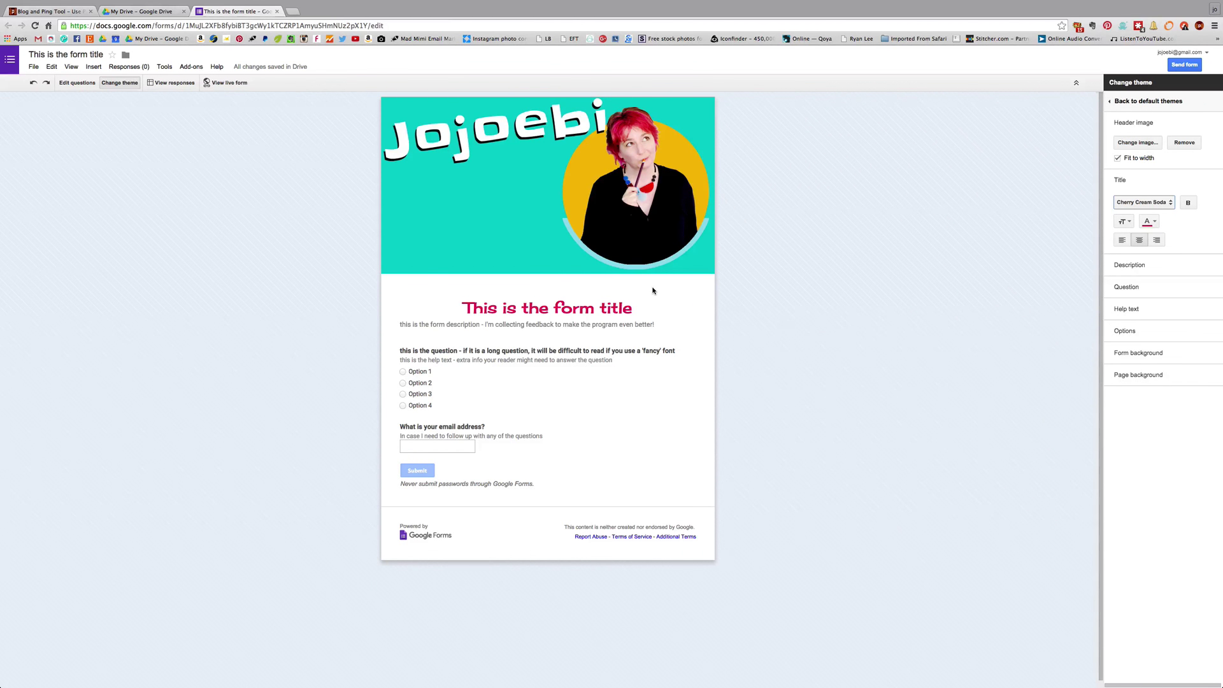
left_click(1117, 202)
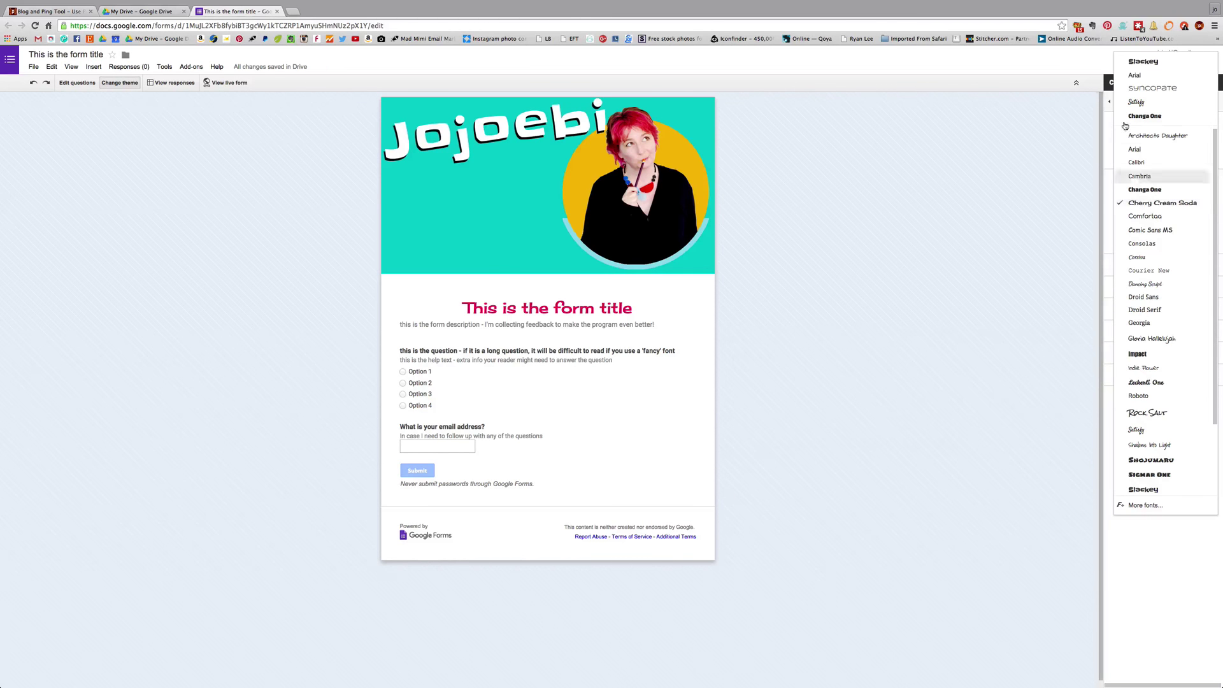
left_click(1130, 60)
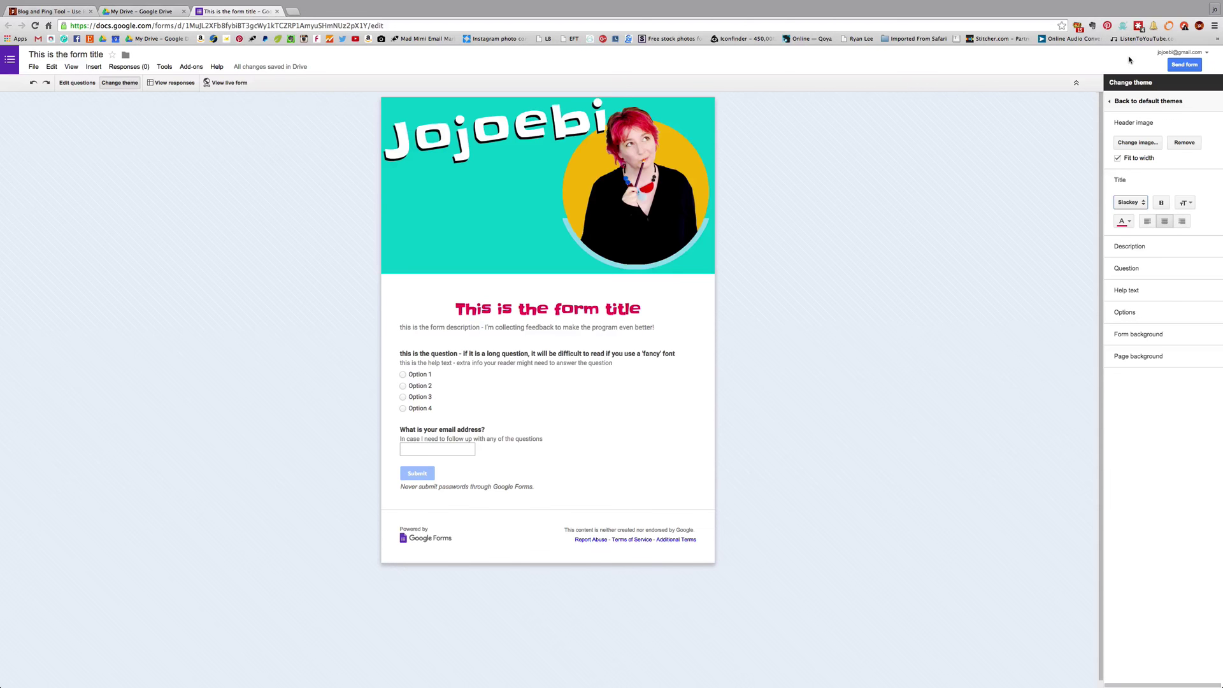
Set the form description's font to Syncopate.
left_click(1130, 251)
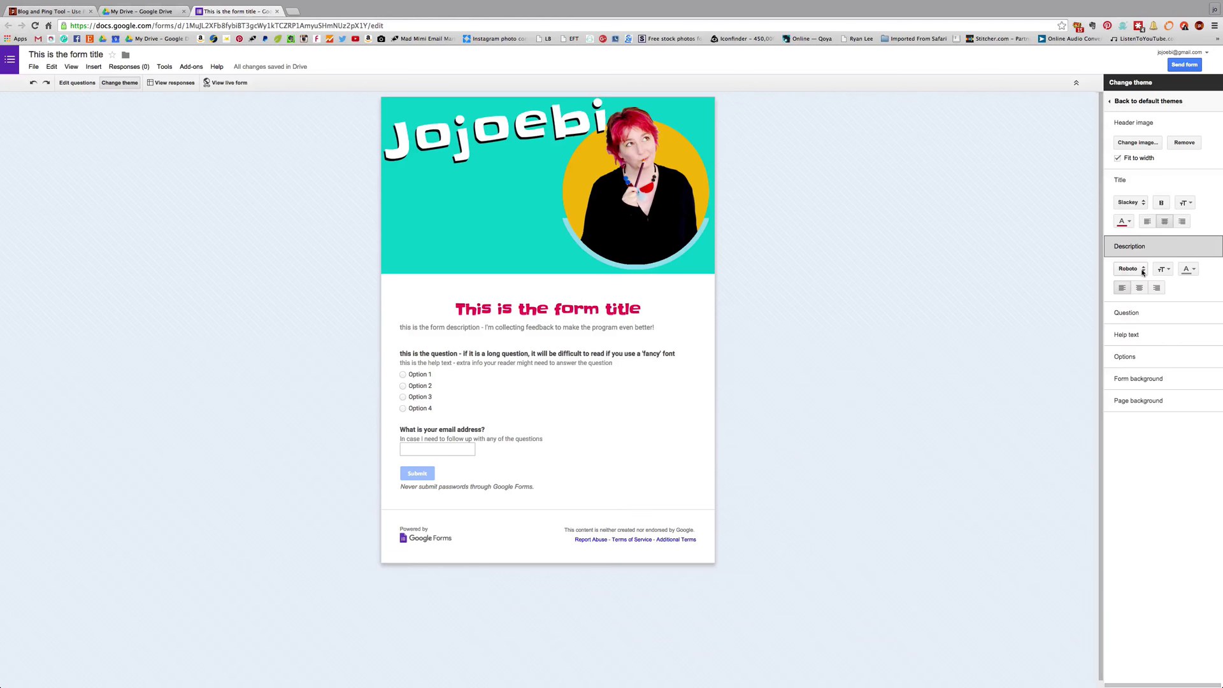
left_click(1139, 270)
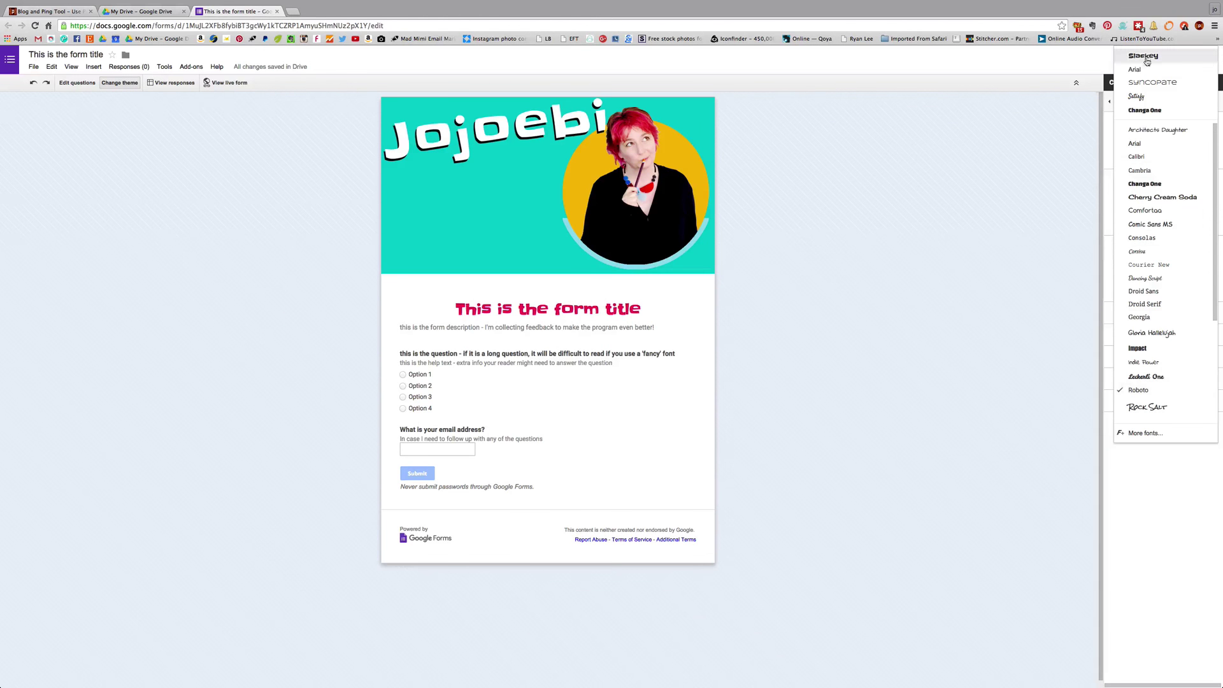
left_click(1147, 83)
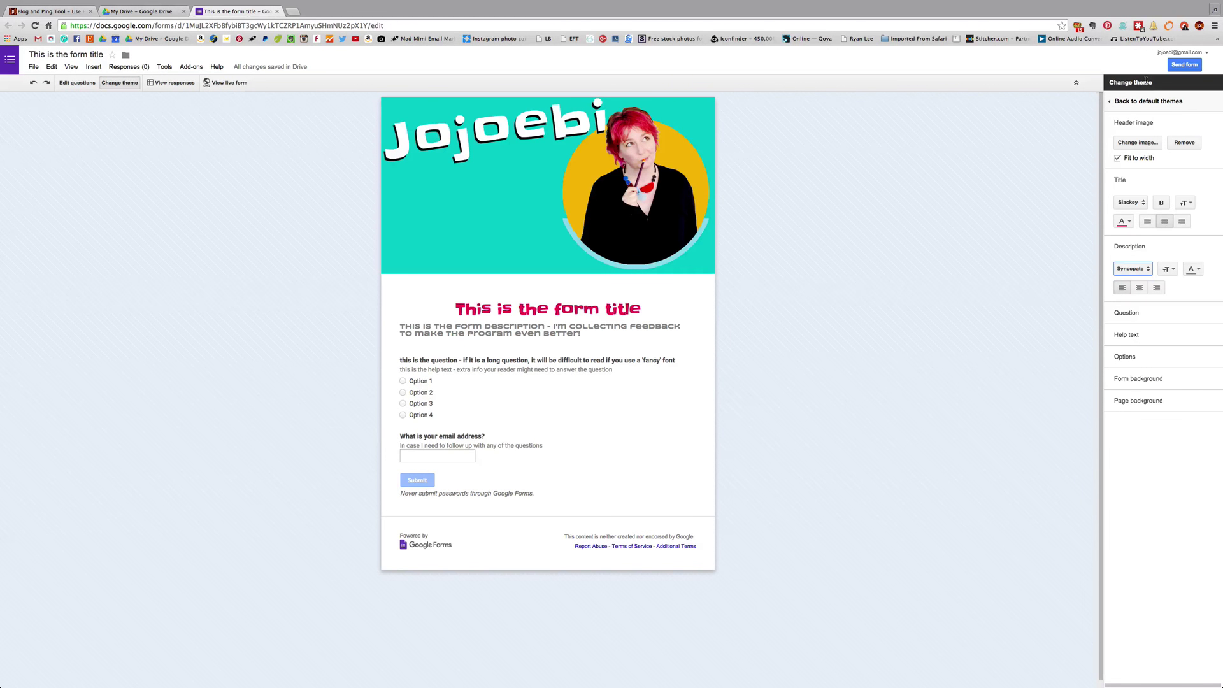
Try left alignment on the form title, return it to centred, and centre the description as well.
left_click(1166, 222)
left_click(1151, 222)
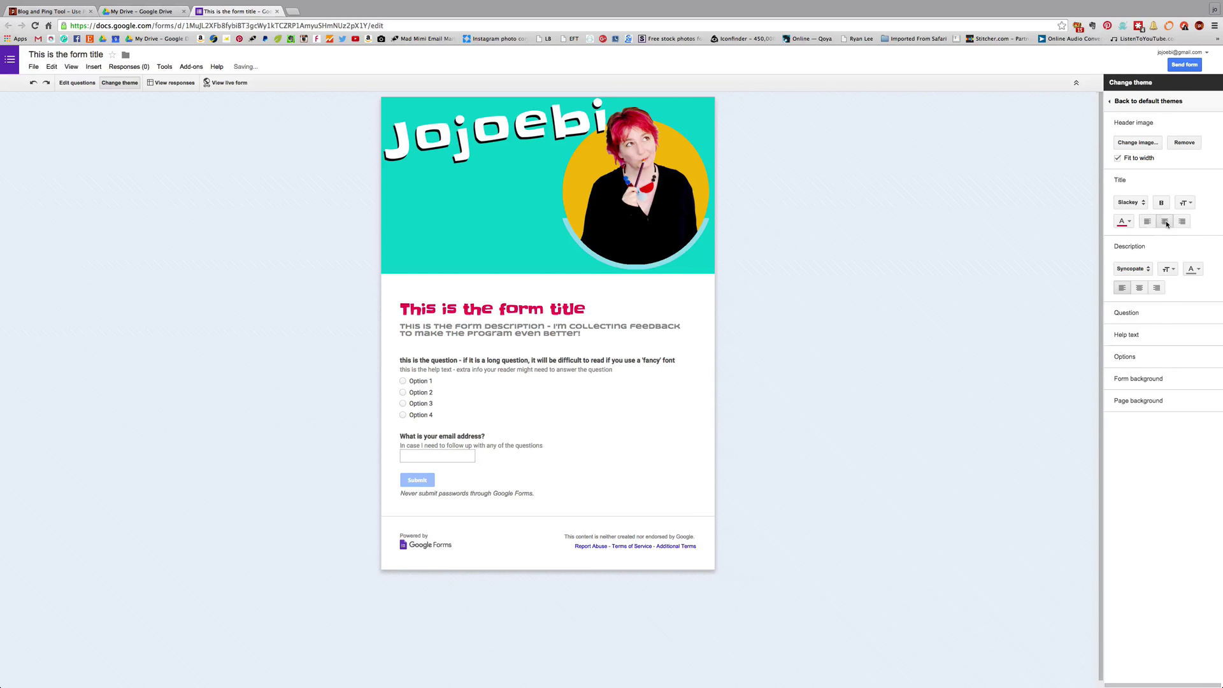
left_click(1165, 222)
left_click(1140, 290)
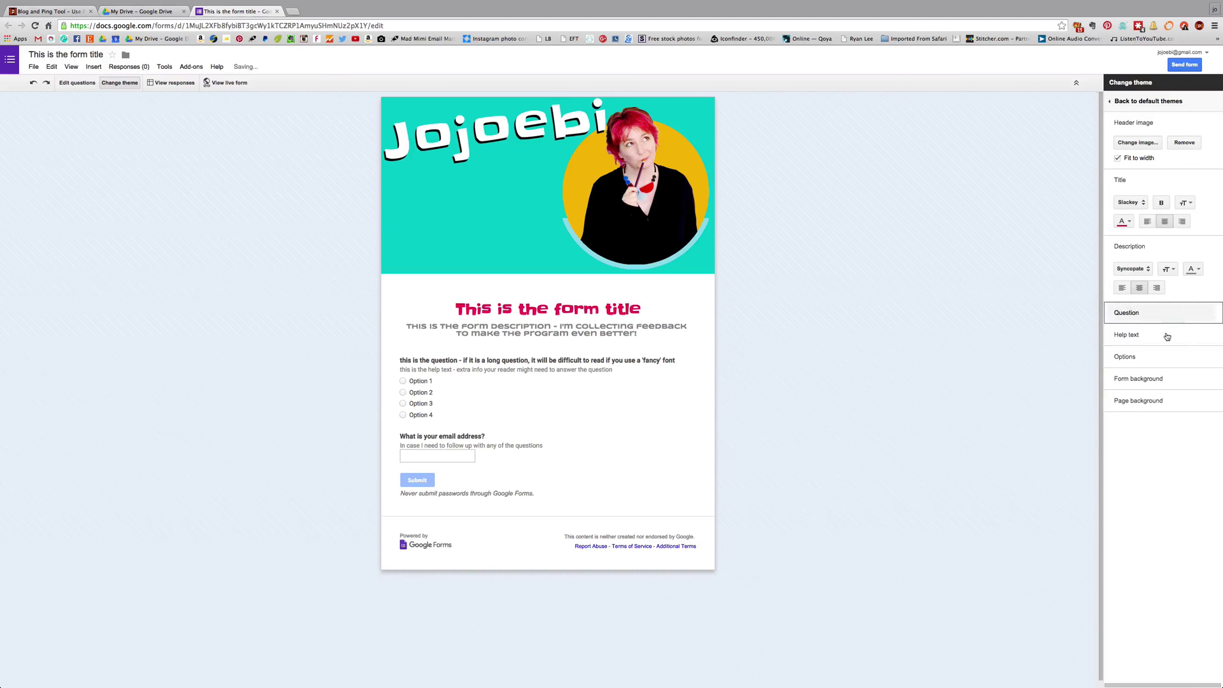
Try the Slackey font on the question text and set it to Arial instead.
left_click(1132, 317)
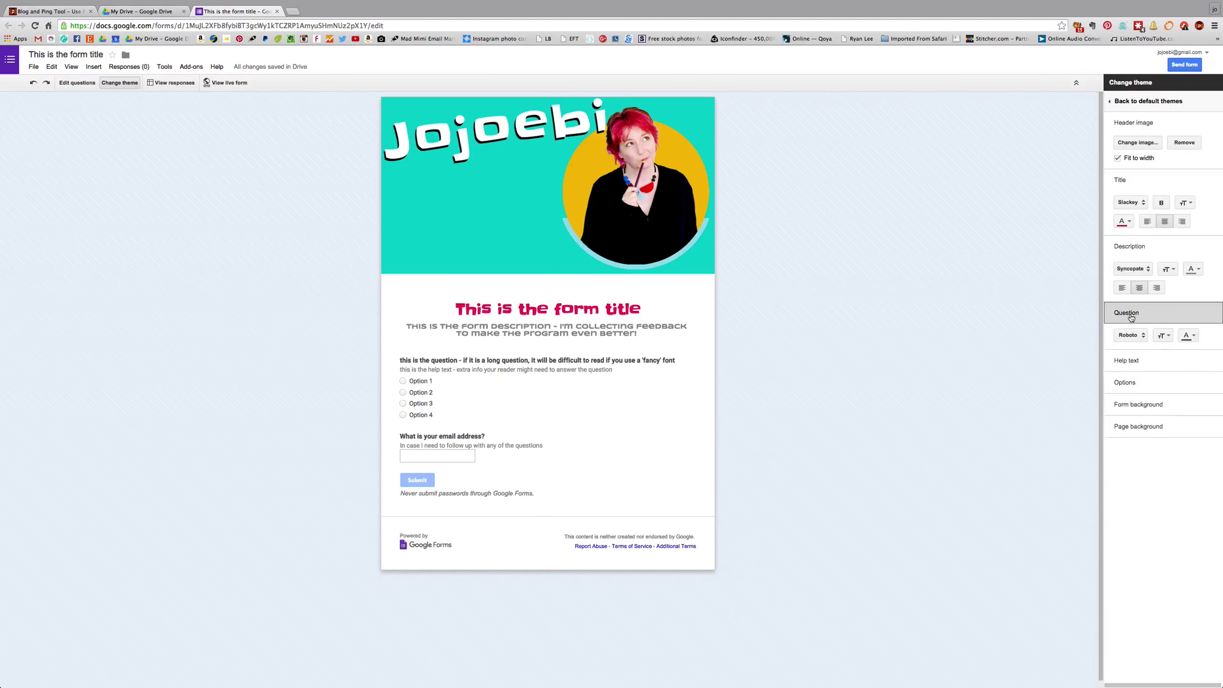
left_click(1140, 338)
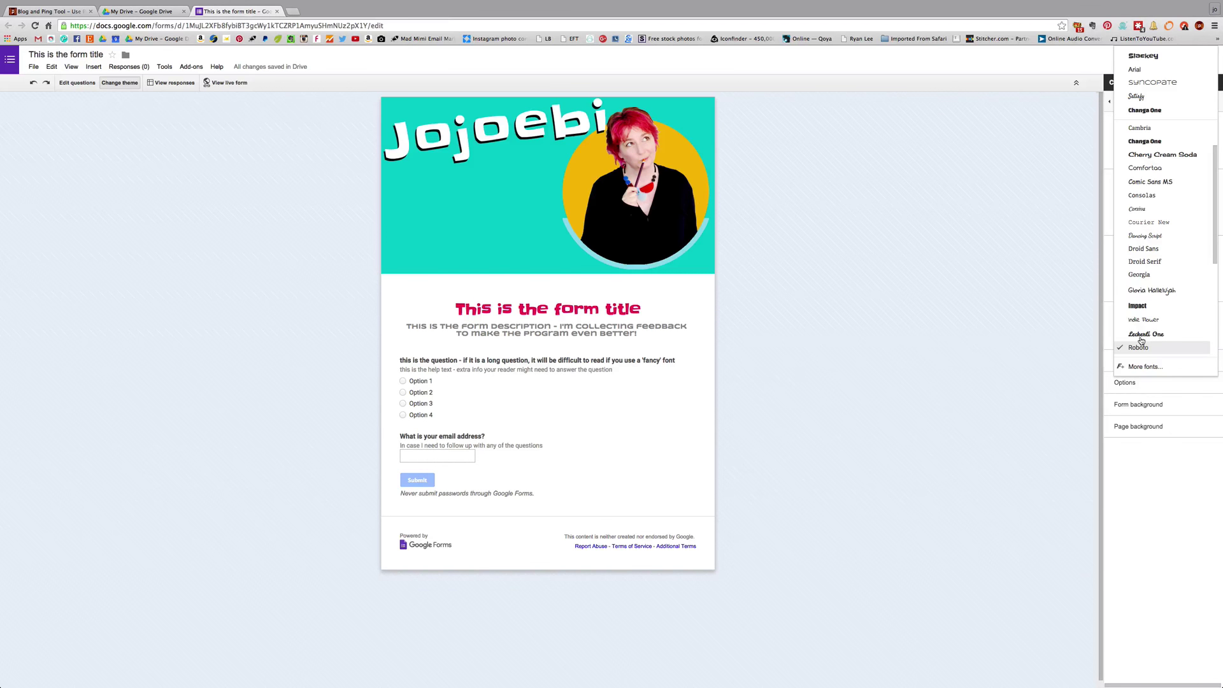
left_click(1147, 56)
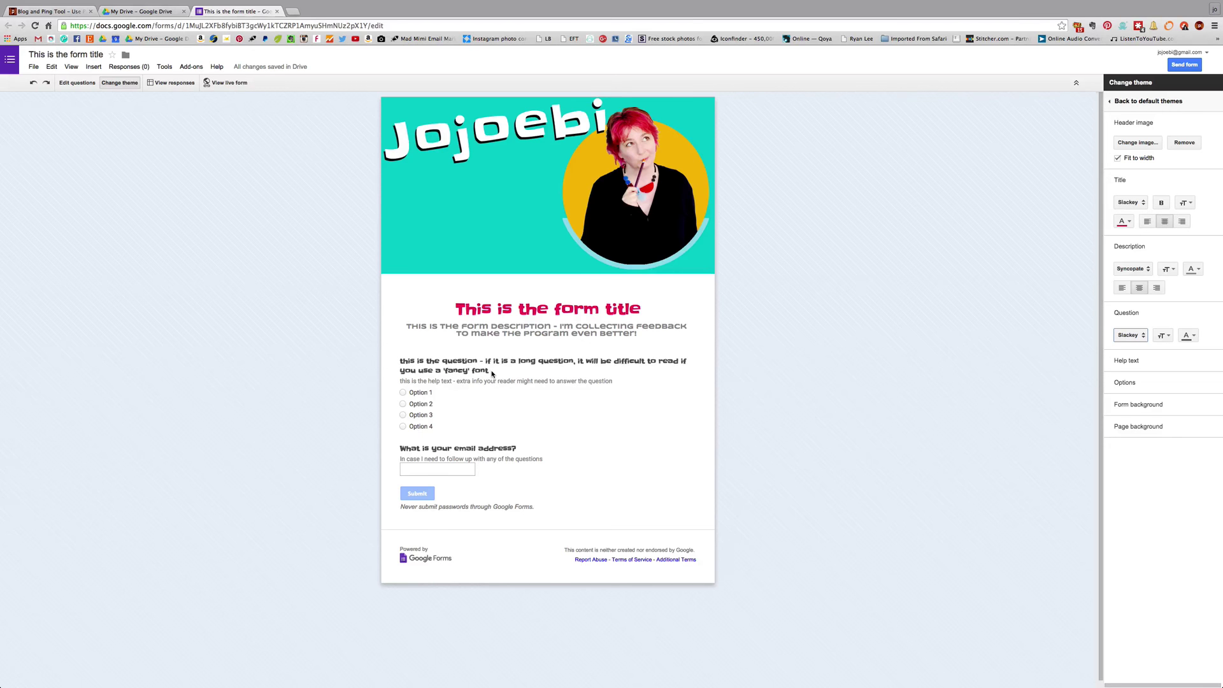
left_click(1140, 335)
left_click(1139, 350)
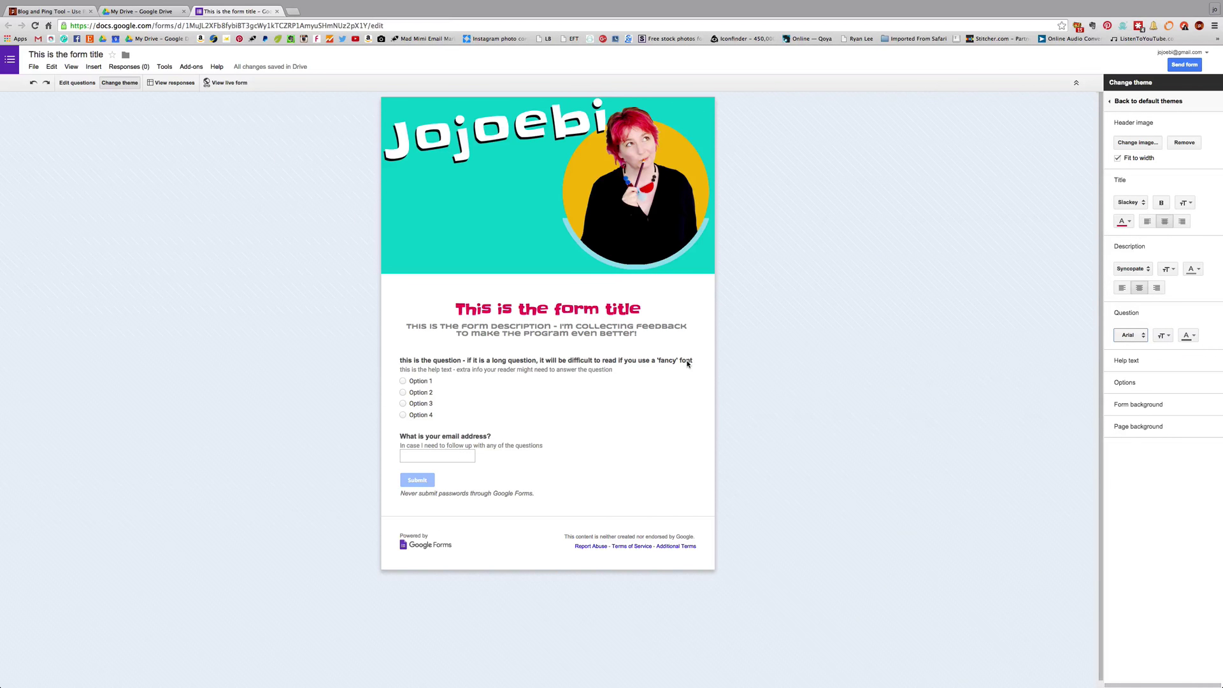
Set both the help text and the answer options to the Arial font.
left_click(1133, 361)
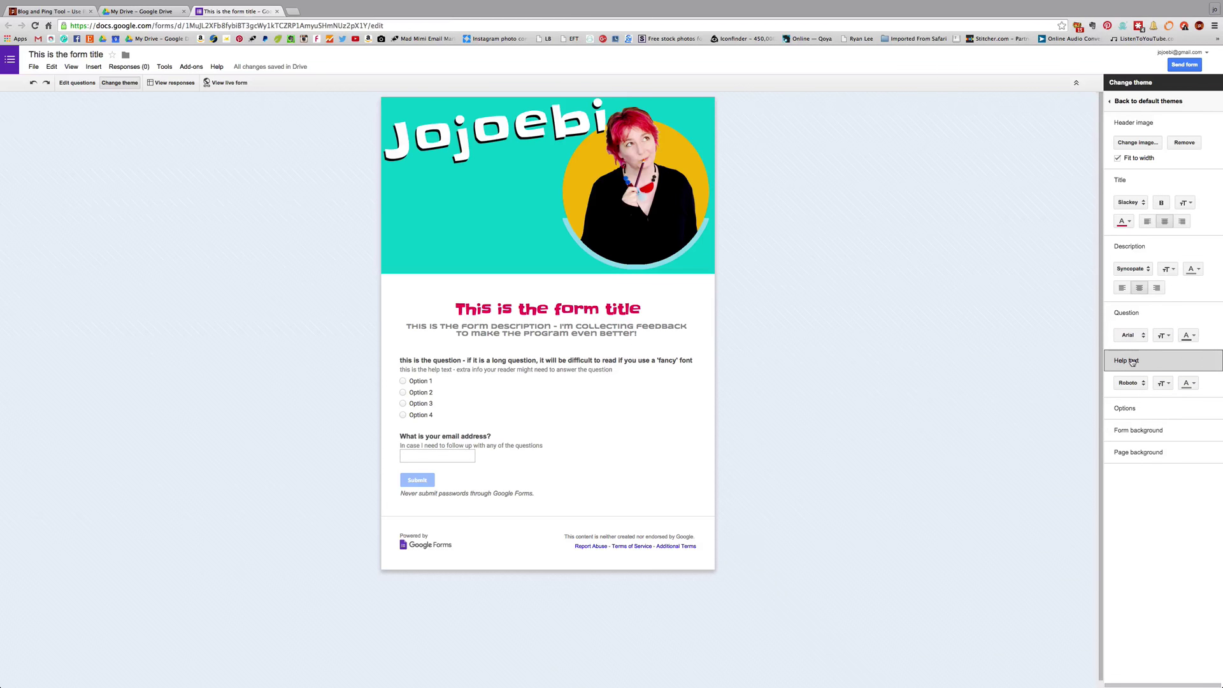
left_click(1138, 384)
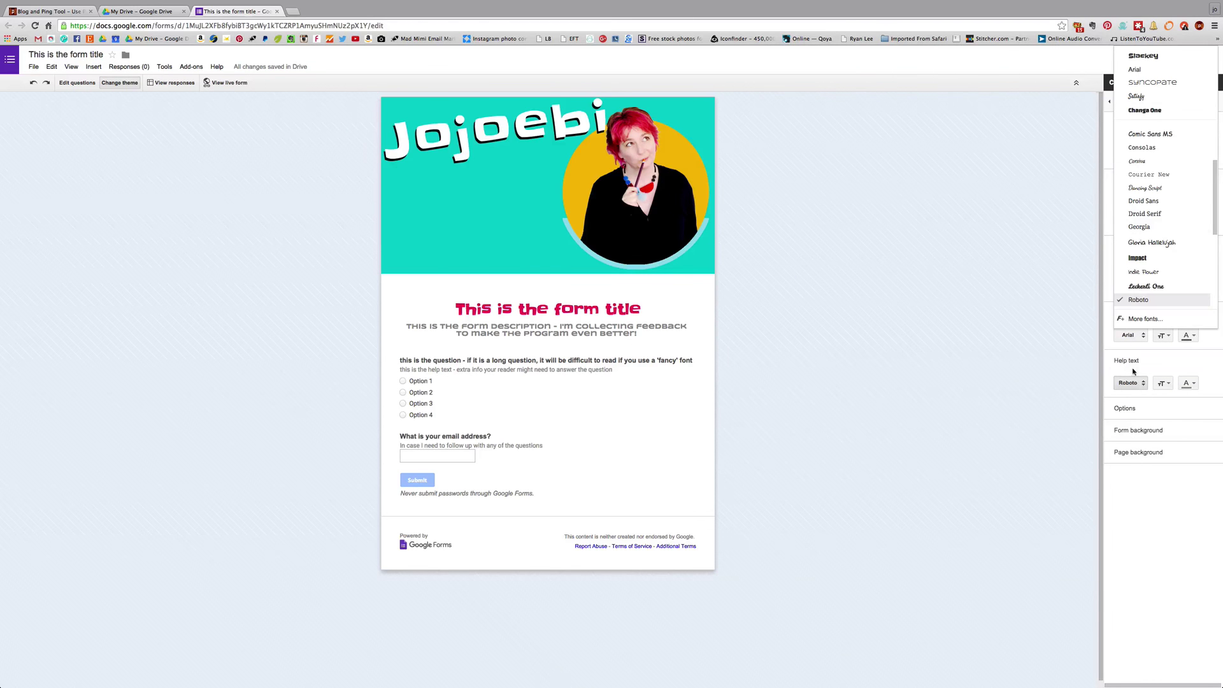
left_click(1140, 57)
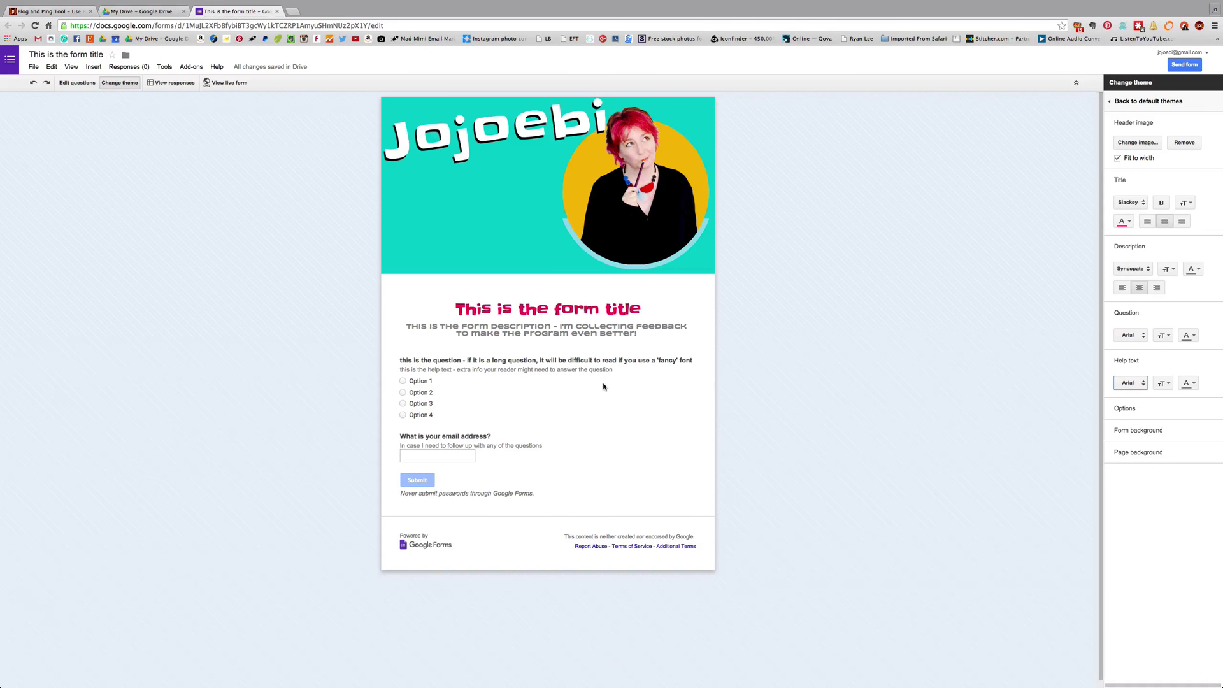
left_click(1125, 410)
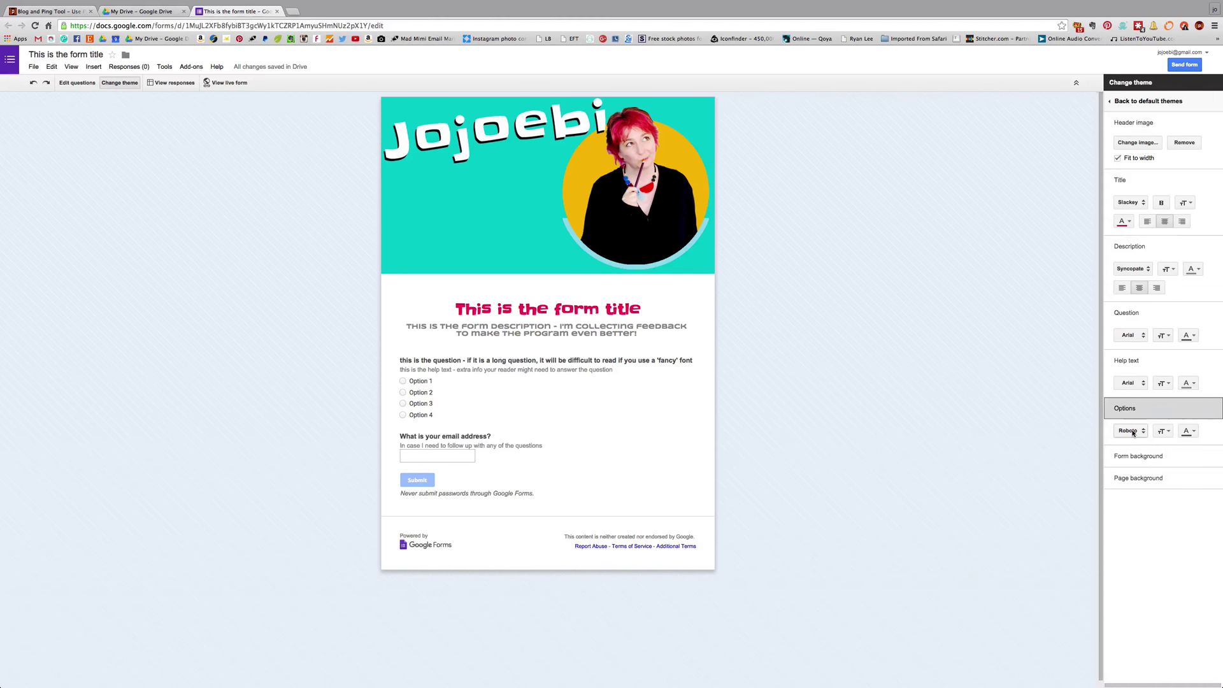
left_click(1130, 431)
left_click(1135, 110)
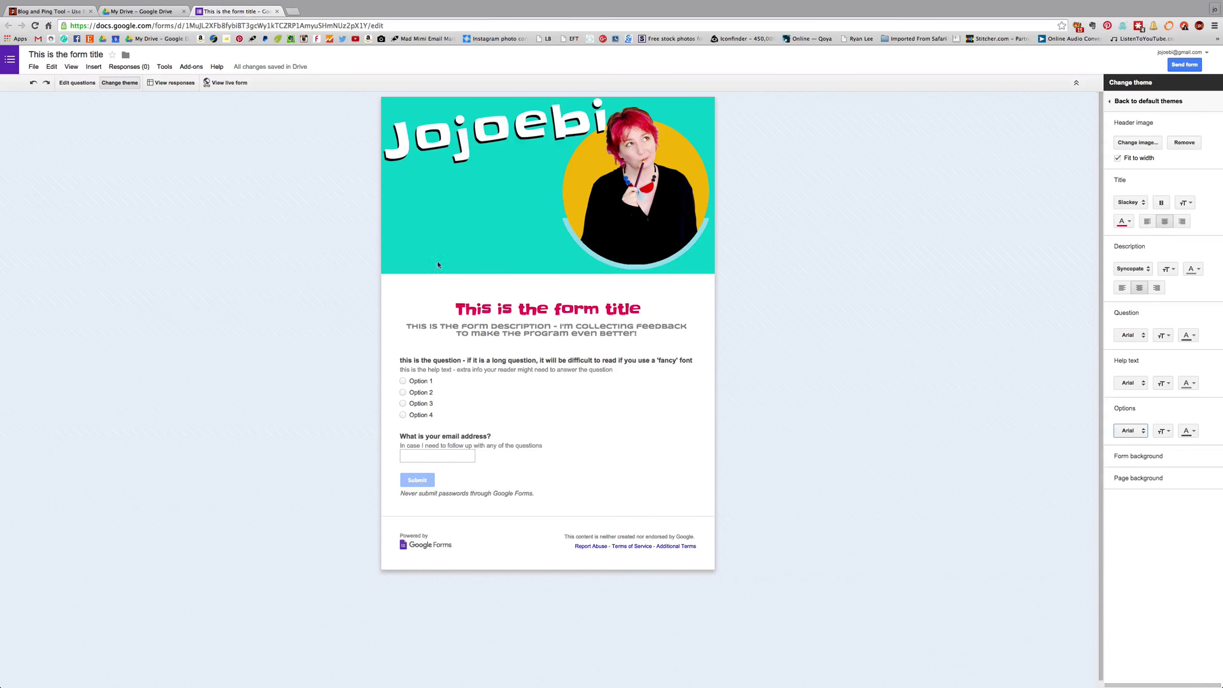
Try a bright purple form background and change it to a very light grey.
left_click(1139, 456)
left_click(1126, 479)
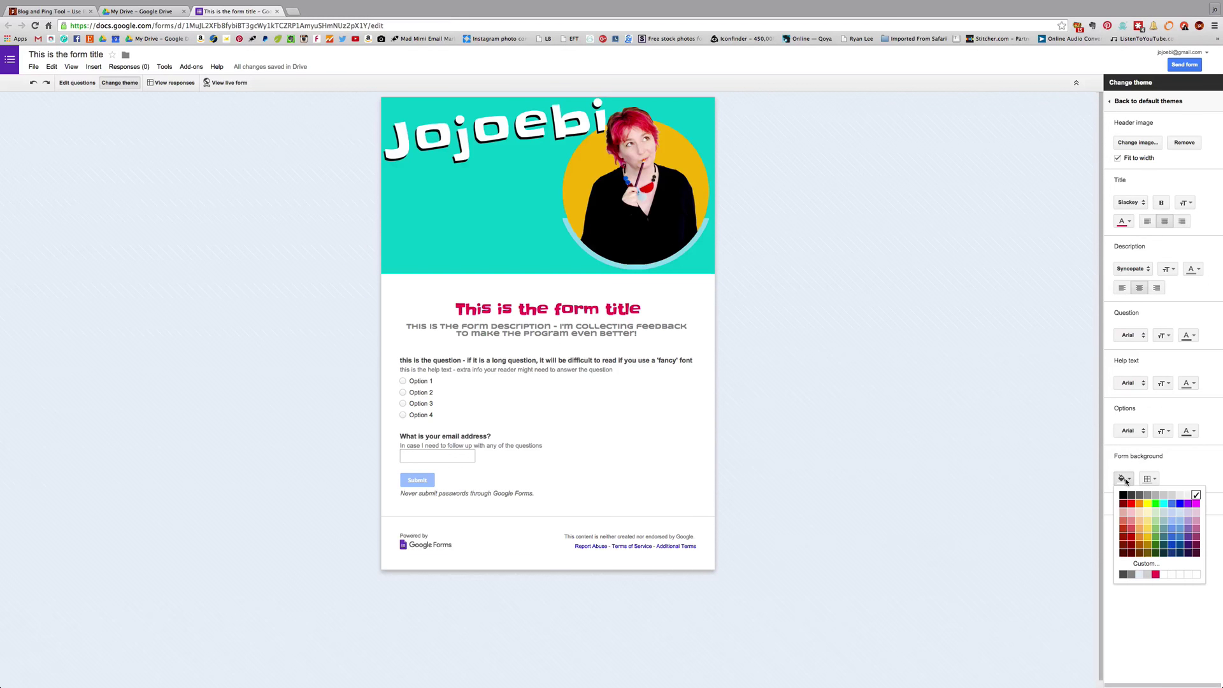
left_click(1190, 504)
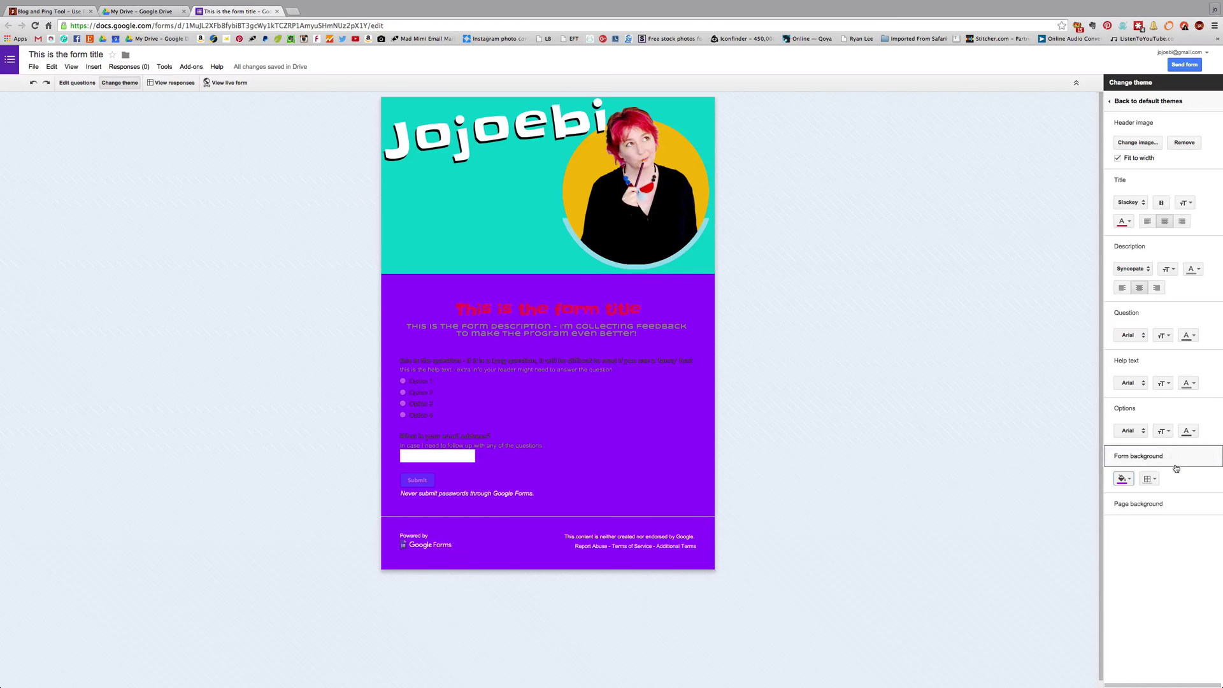
left_click(1130, 481)
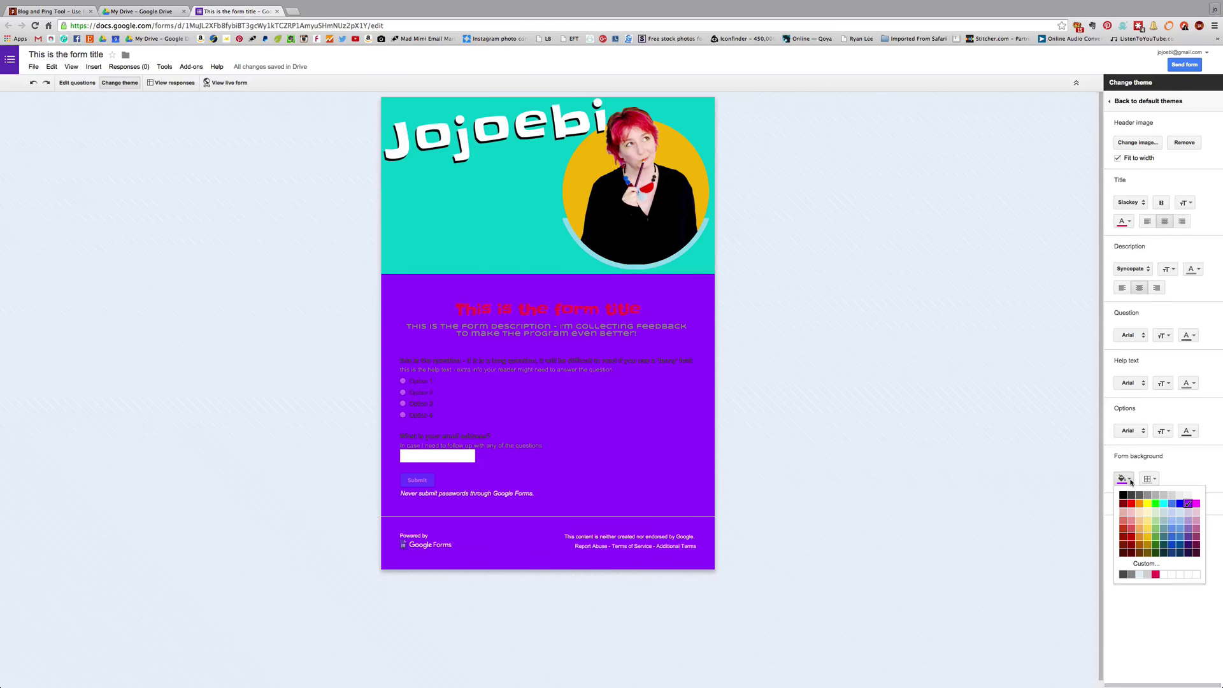
left_click(1189, 497)
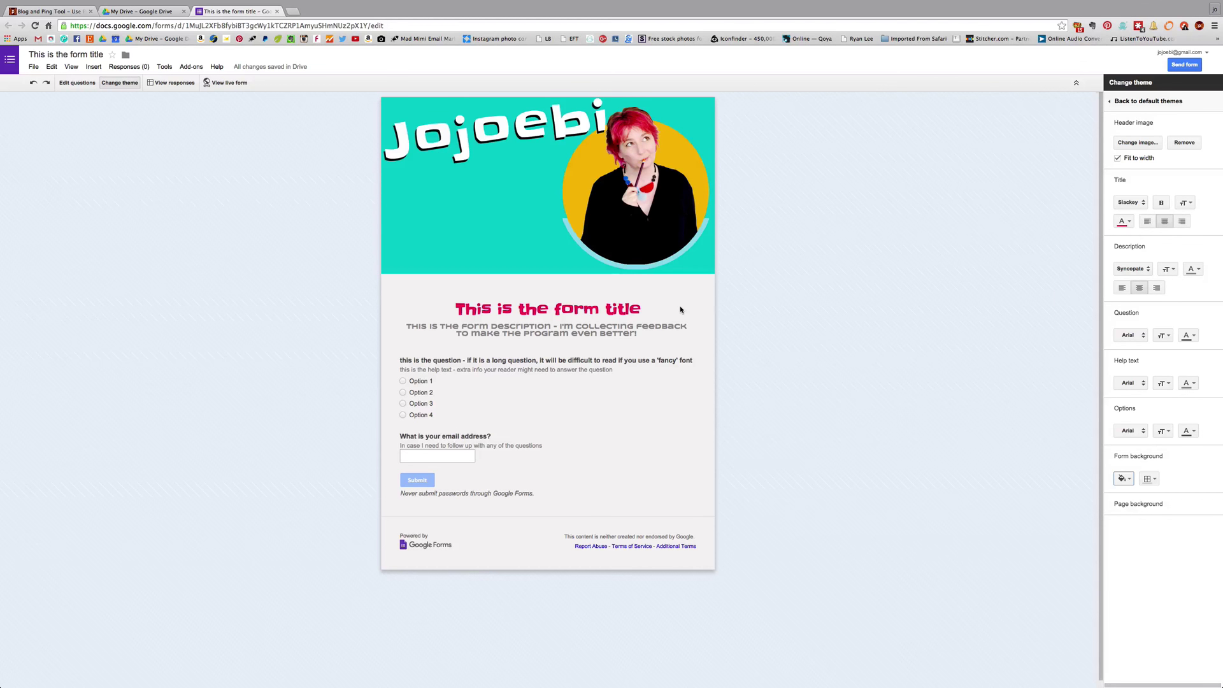
Upload teal-polka-dots.png from the Desktop folder as the page background image.
left_click(1132, 507)
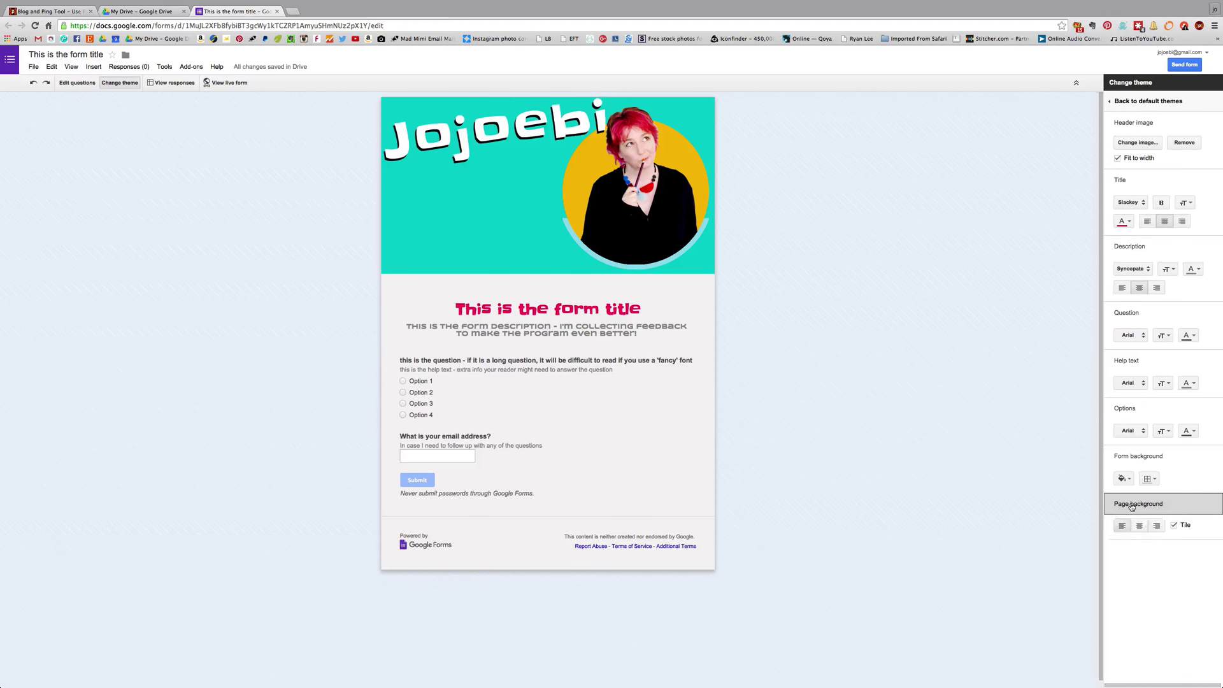
left_click(1140, 523)
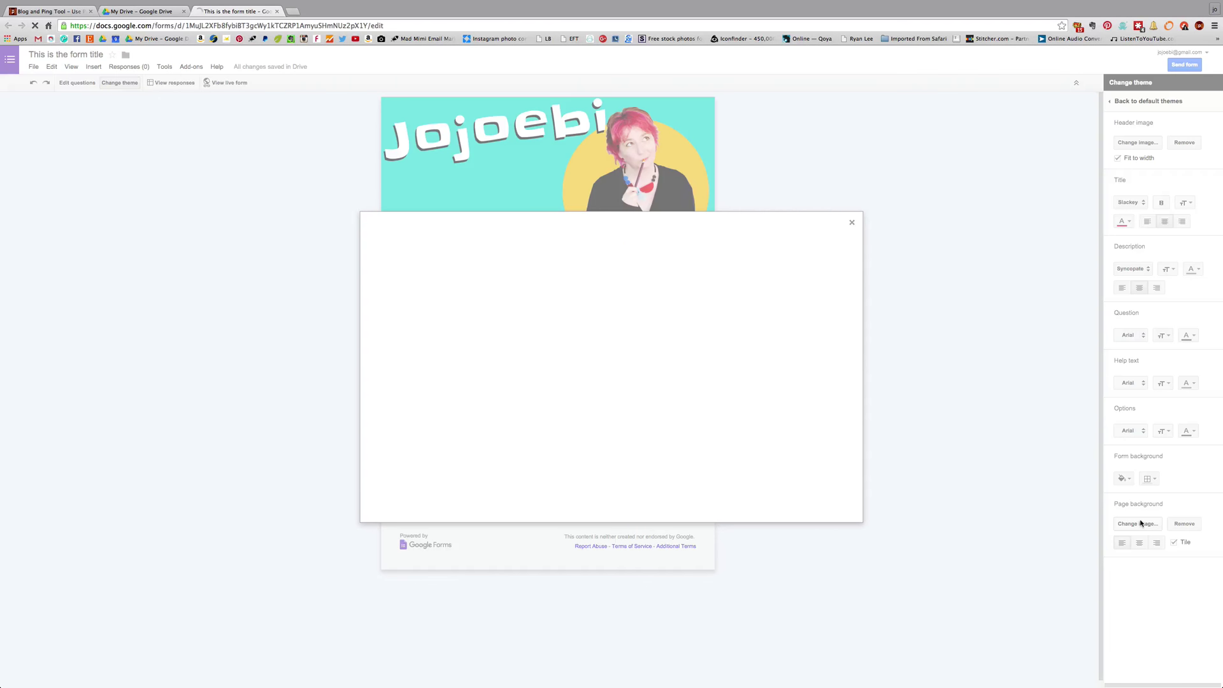
left_click(611, 391)
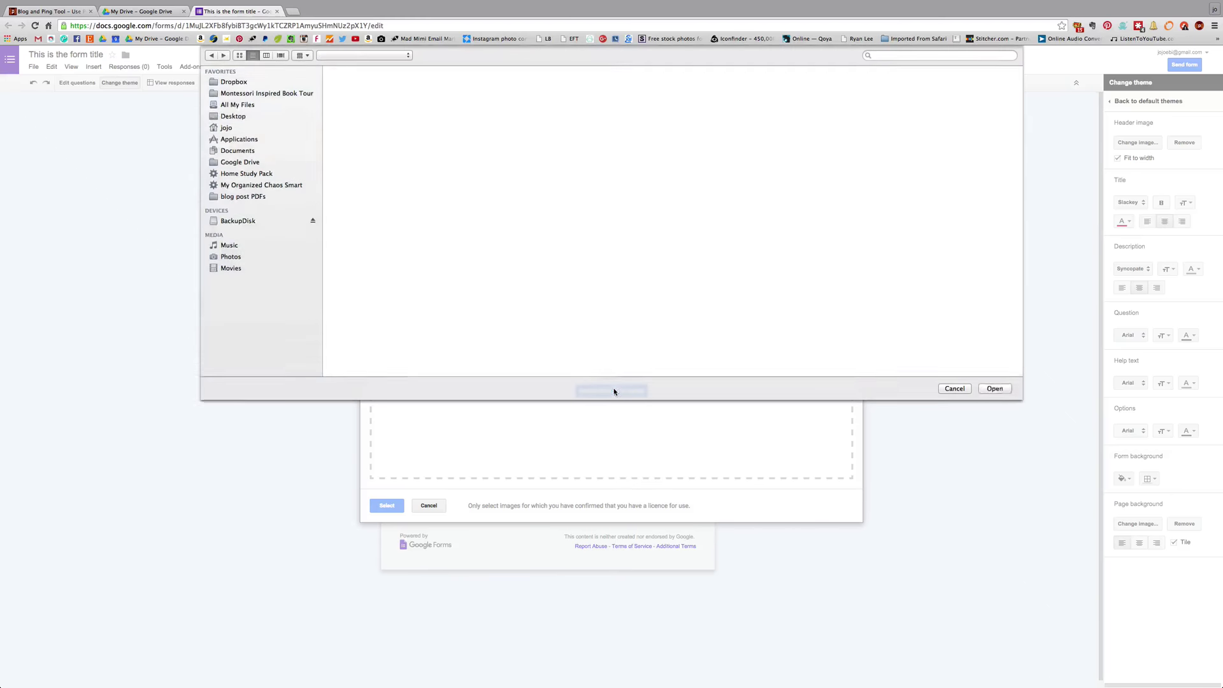
left_click(370, 89)
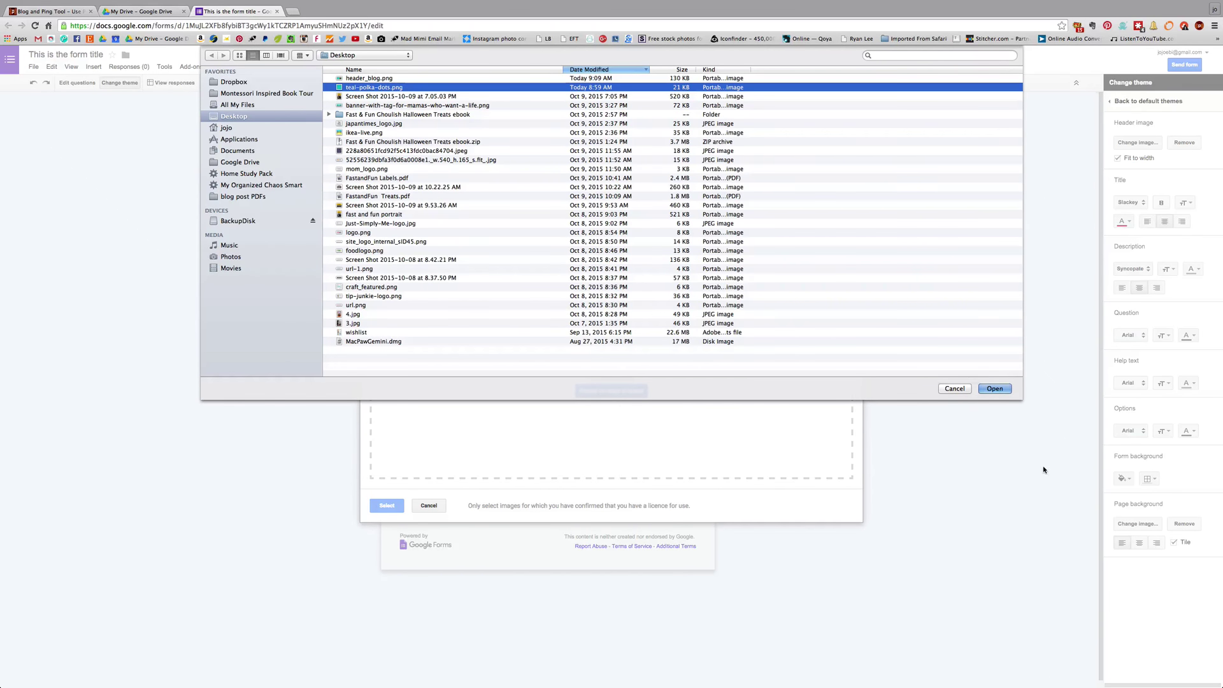
left_click(995, 388)
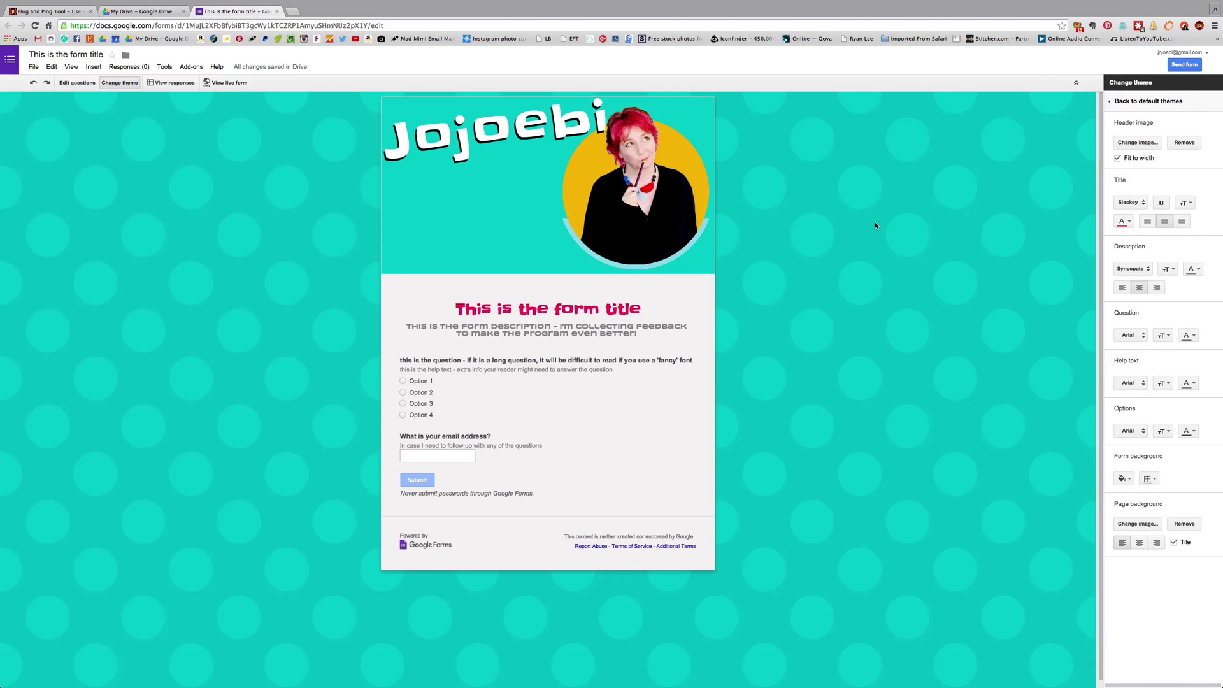
Turn off tiling of the page background image to try a crimson pink page colour, and turn tiling back on.
left_click(1182, 543)
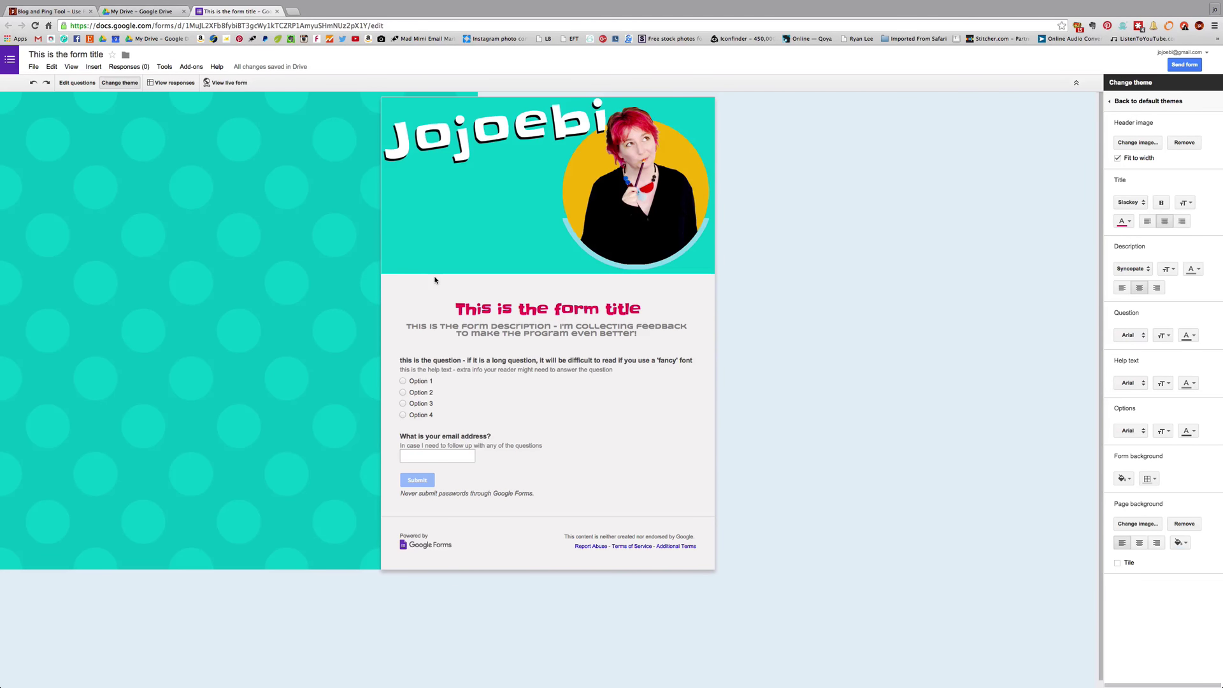
left_click(1188, 545)
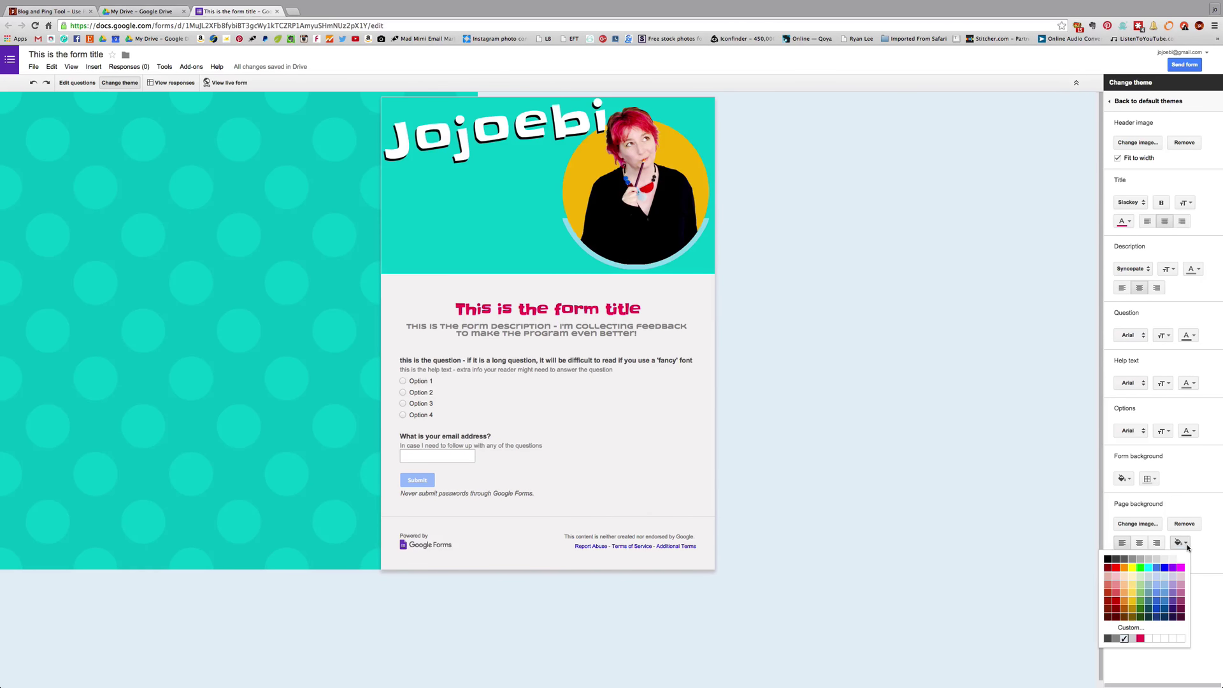
left_click(1140, 639)
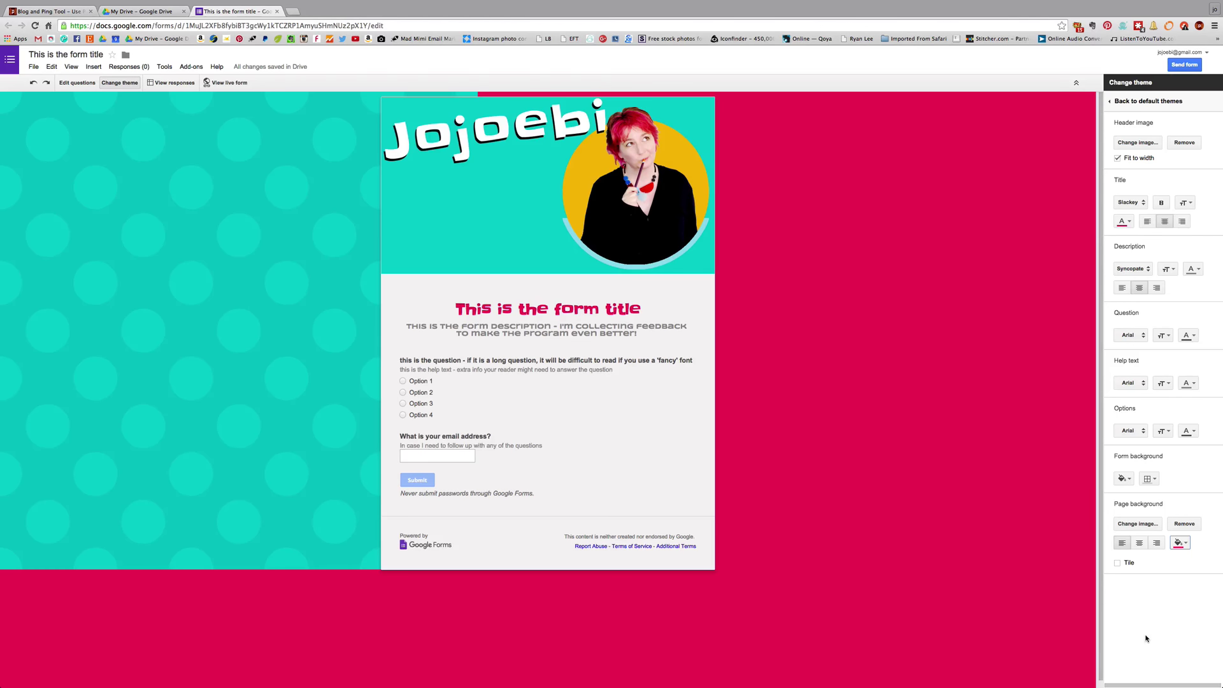
left_click(1117, 563)
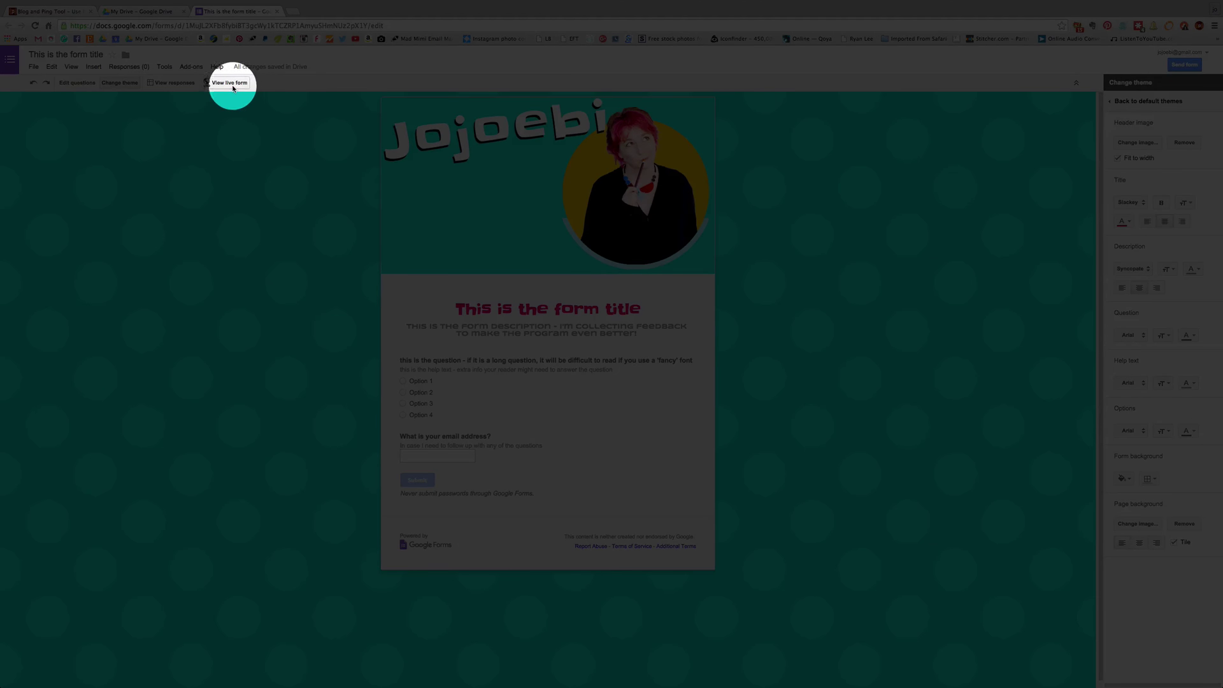
Open the live form to preview the customised theme.
left_click(217, 83)
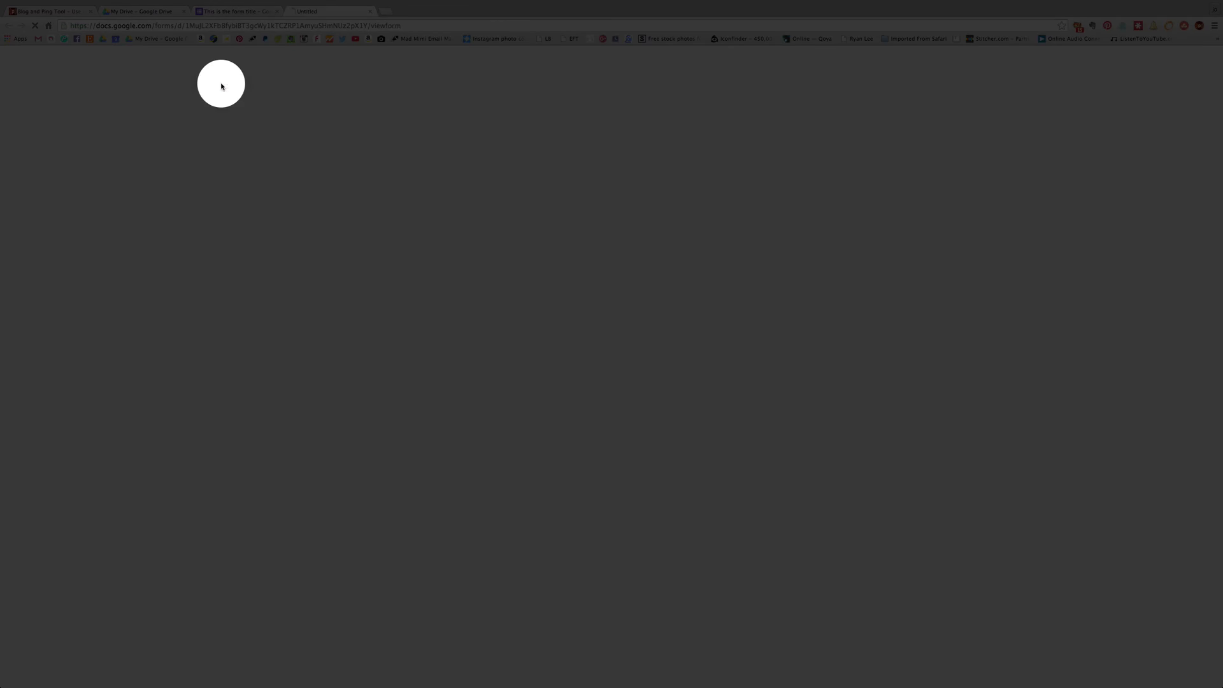